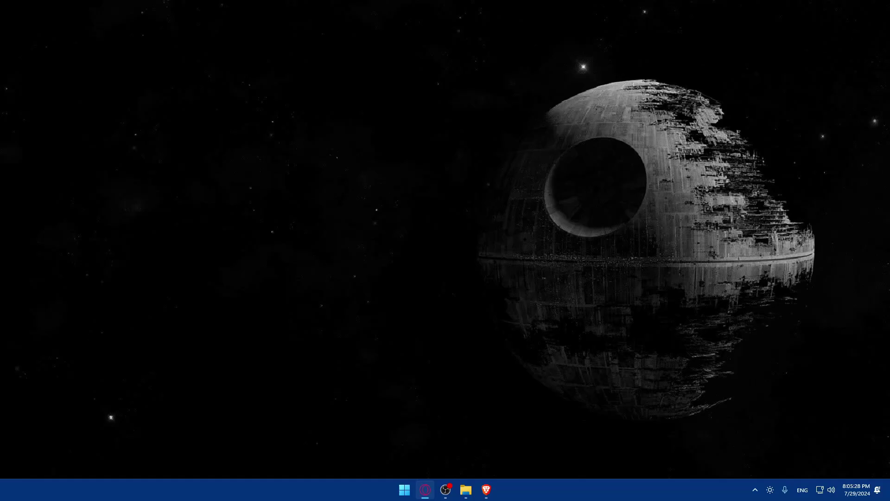
# - Launch the Brave browser and load canva.com
pyautogui.click(486, 489)
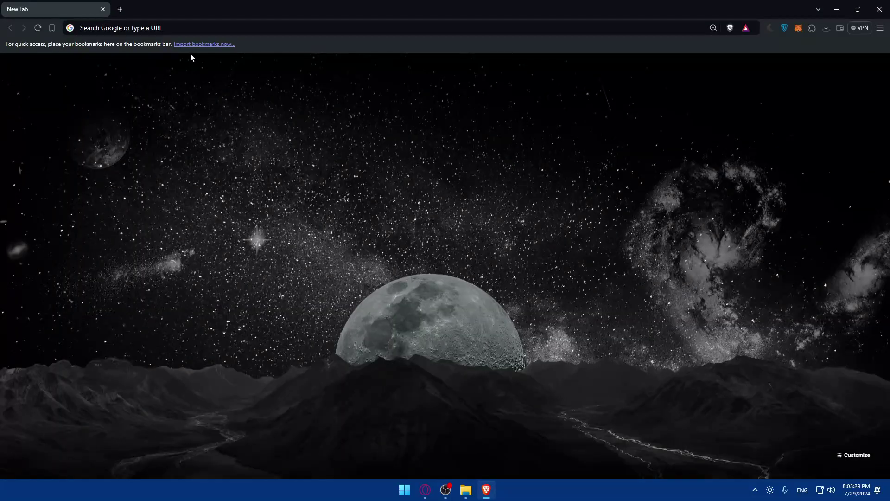
pyautogui.click(148, 28)
pyautogui.write('canva')
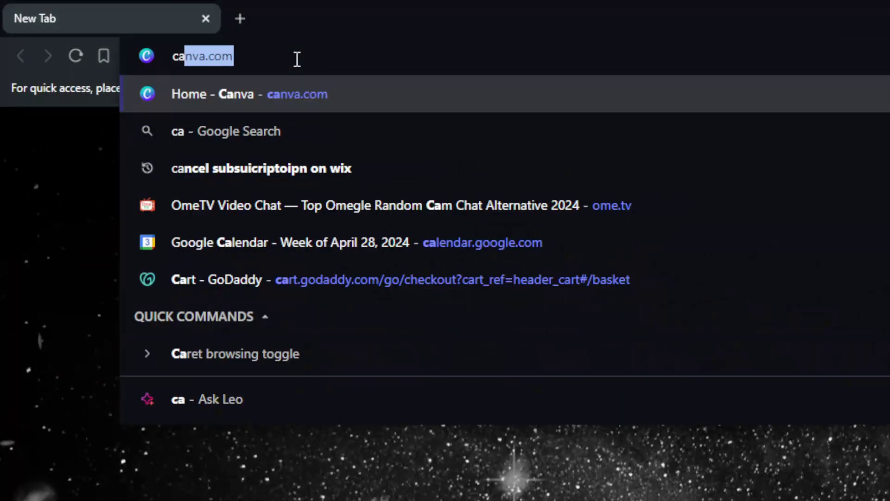
pyautogui.write('.c')
pyautogui.press('Return')
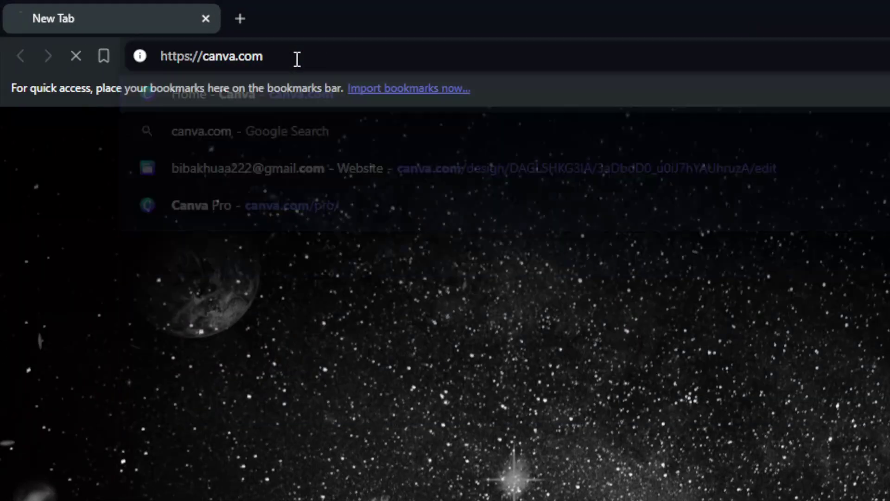
# - Try Canva in a private window, dismiss its sign-in prompts, then close that window
pyautogui.hotkey('ctrl', 'shift', 'n')
pyautogui.write('canva')
pyautogui.press('Return')
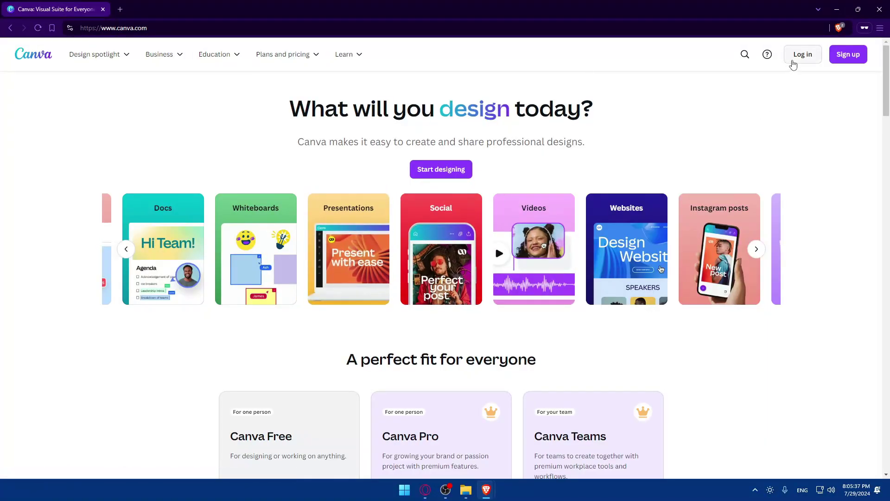
pyautogui.click(792, 59)
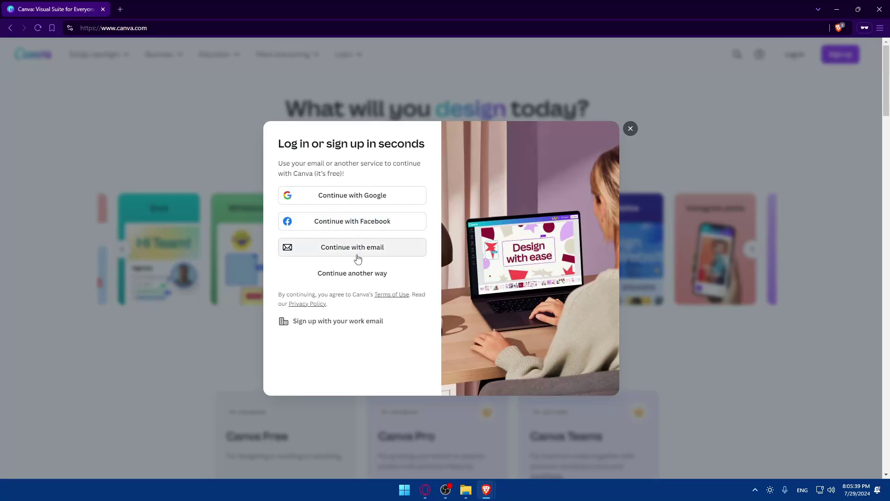
pyautogui.click(356, 272)
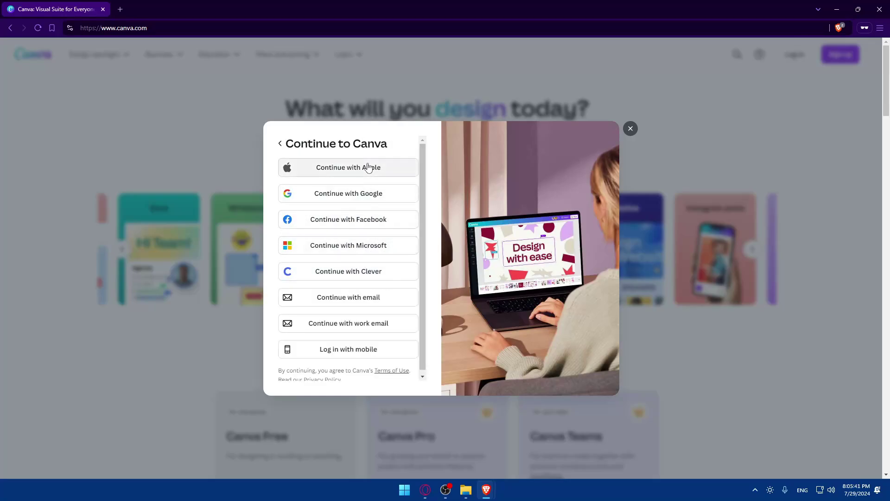
pyautogui.click(629, 128)
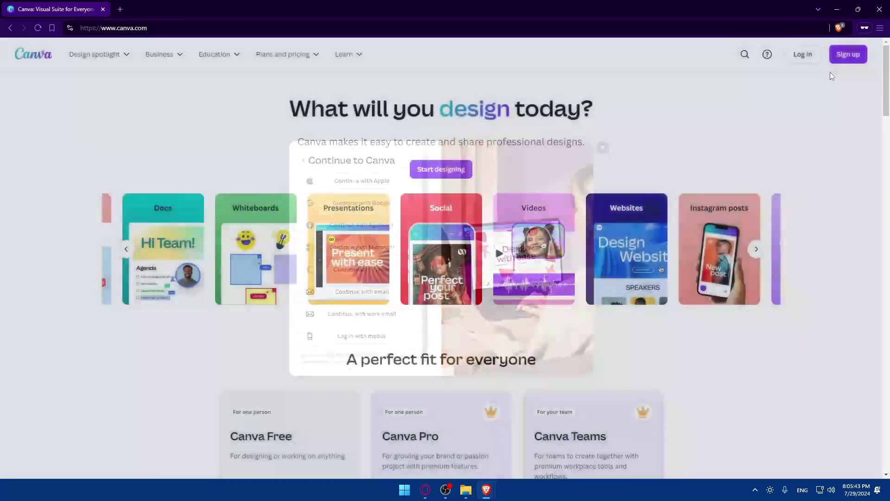
pyautogui.click(495, 245)
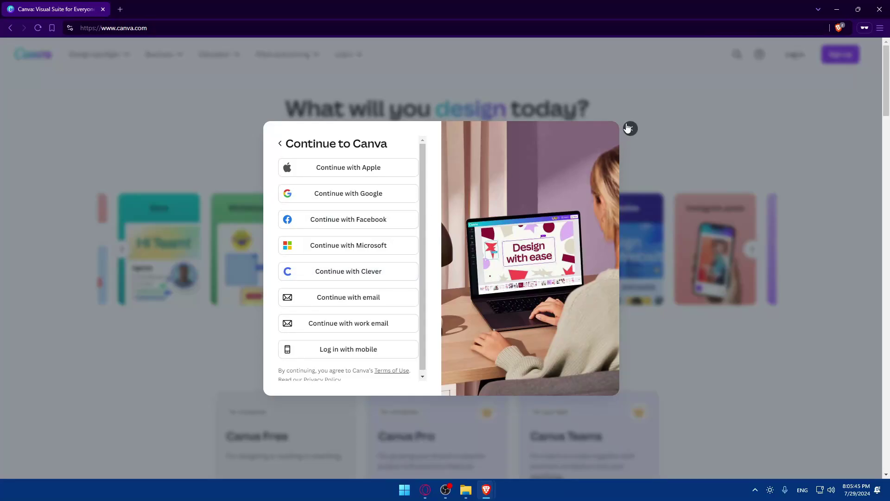
pyautogui.click(641, 134)
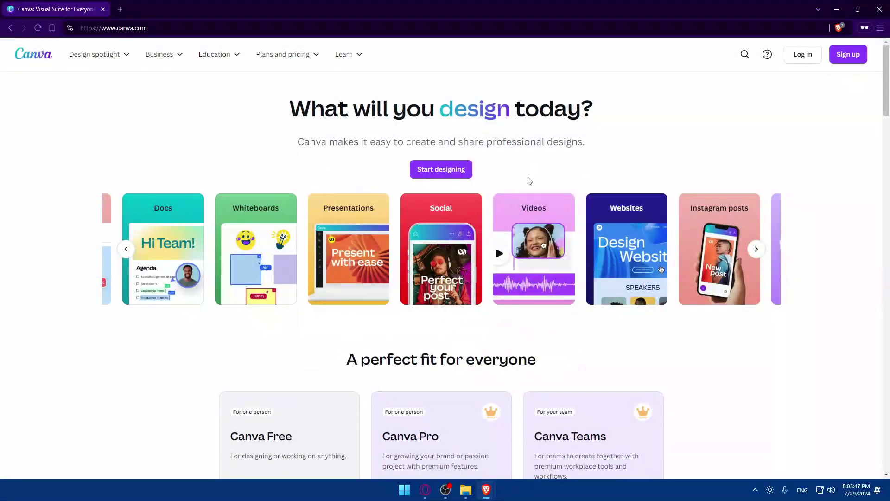
pyautogui.click(867, 18)
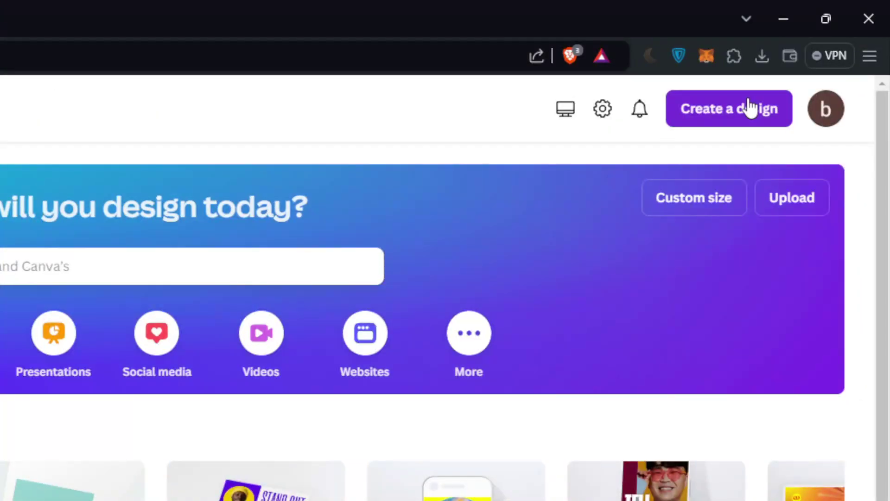
# - Search 'website' under Create a design to start a blank Website design
pyautogui.click(735, 116)
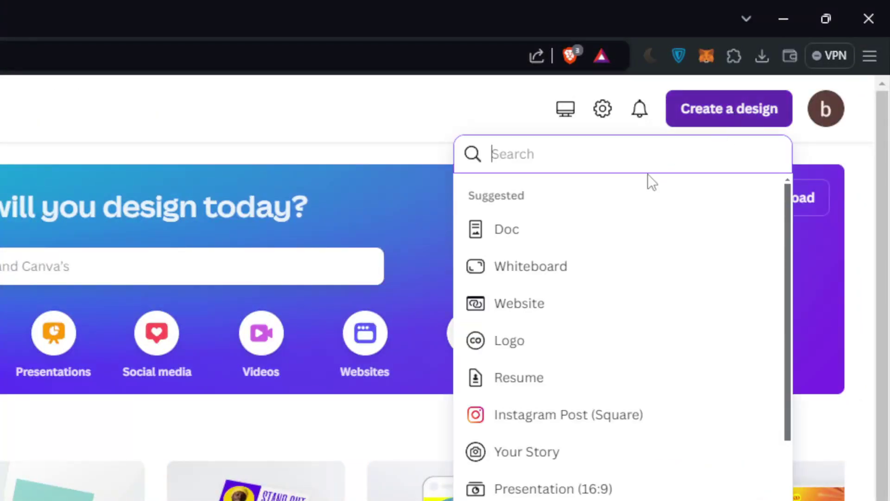
pyautogui.write('ew')
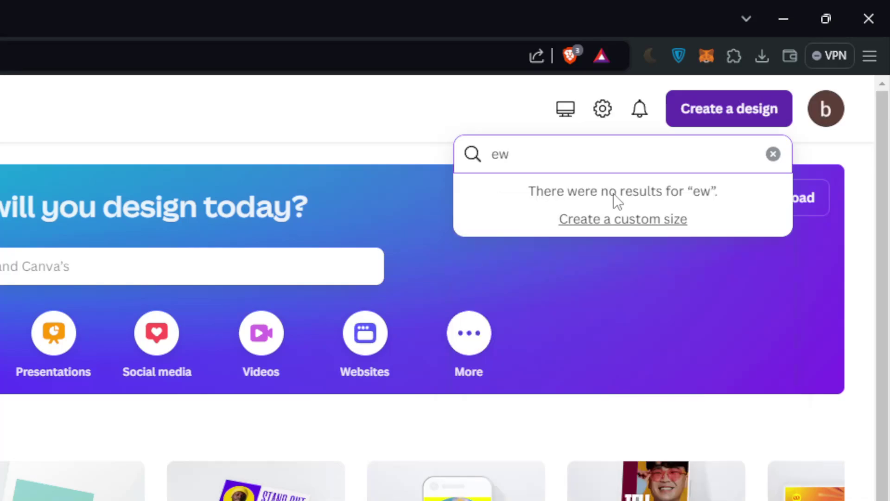
pyautogui.press('BackSpace')
pyautogui.press('BackSpace')
pyautogui.write('website')
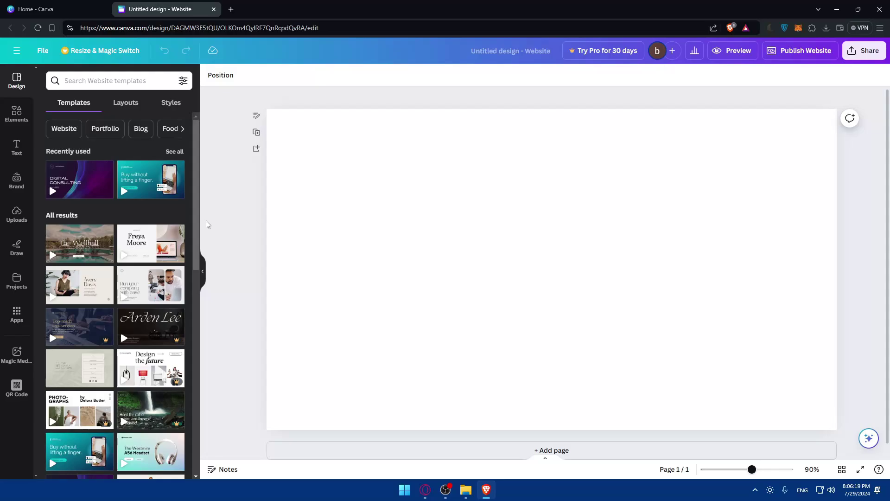
# - Close the blank design and scroll Home's recent designs to the five-page website
pyautogui.moveTo(145, 188)
pyautogui.click(214, 9)
pyautogui.scroll(-3, 343, 162)
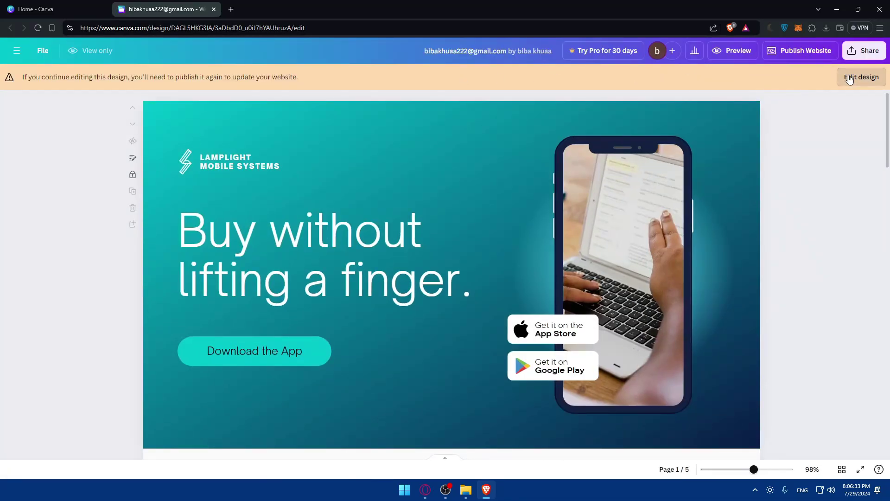
# - Switch the published design to edit mode, test-drag the headline, then undo the move
pyautogui.click(861, 77)
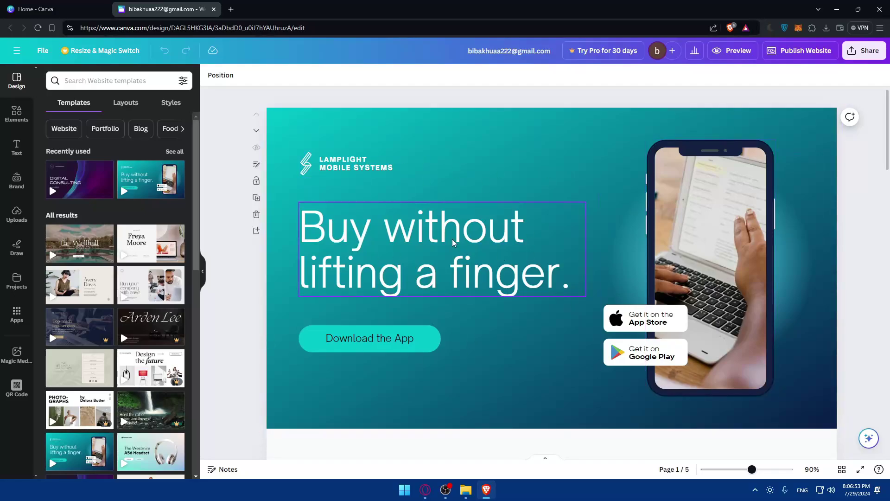
pyautogui.moveTo(431, 274); pyautogui.dragTo(502, 247)
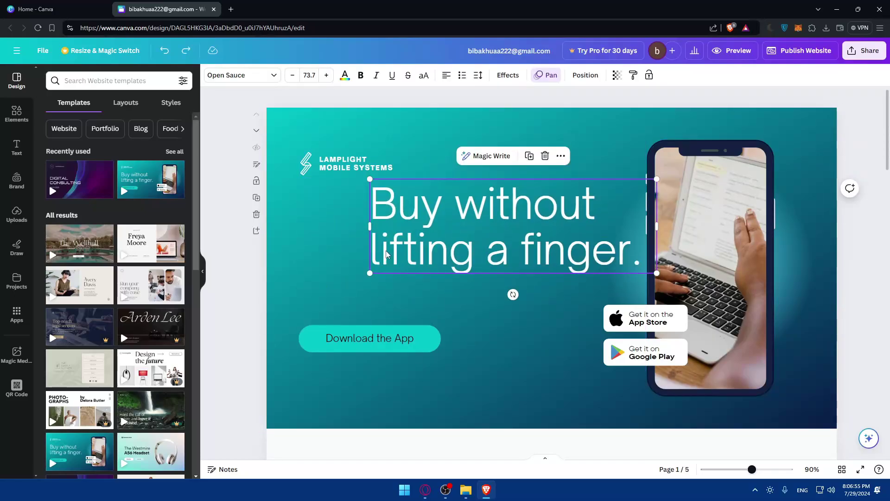
pyautogui.hotkey('ctrl', 'z')
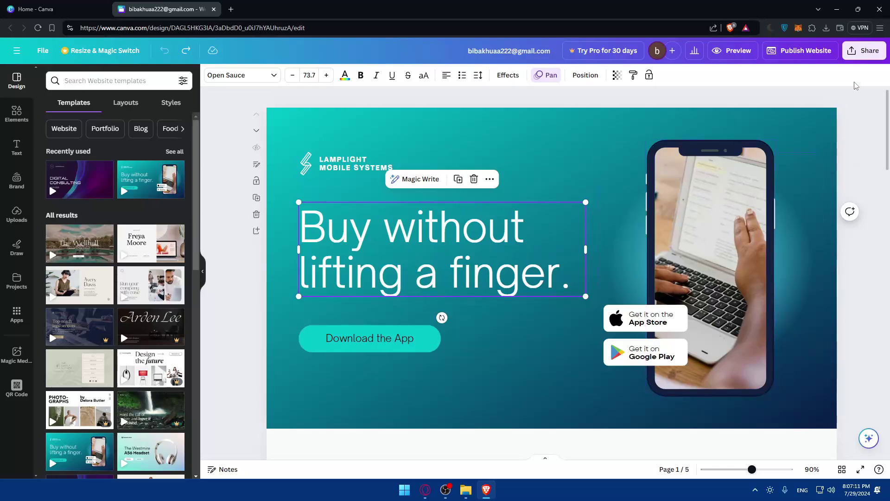
# - Open Download settings and set the file type to PNG instead of PDF Print
pyautogui.click(854, 55)
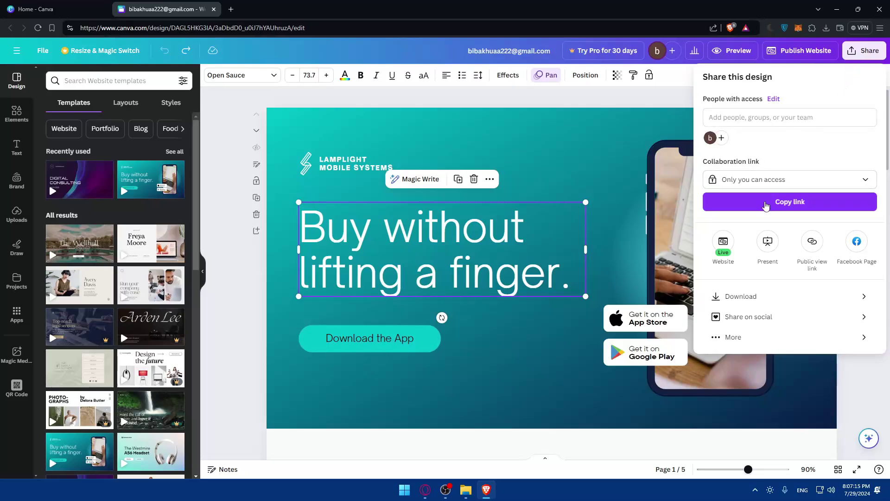
pyautogui.click(741, 296)
pyautogui.click(761, 120)
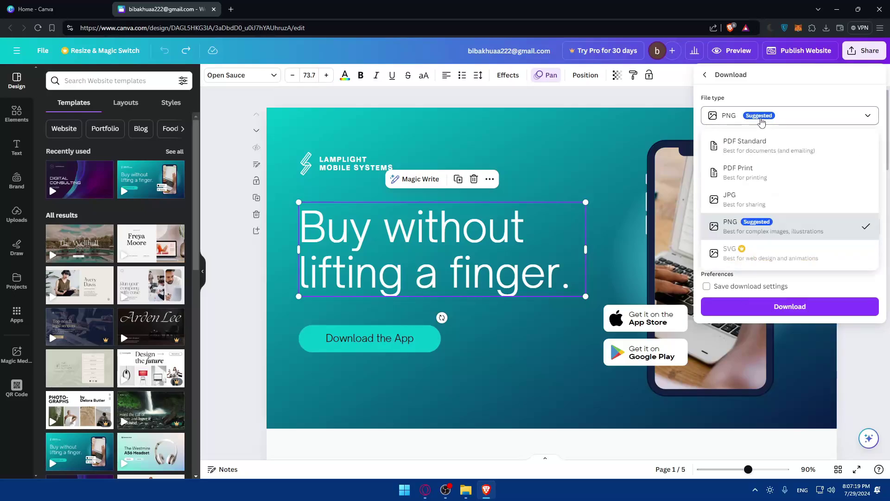
pyautogui.click(753, 180)
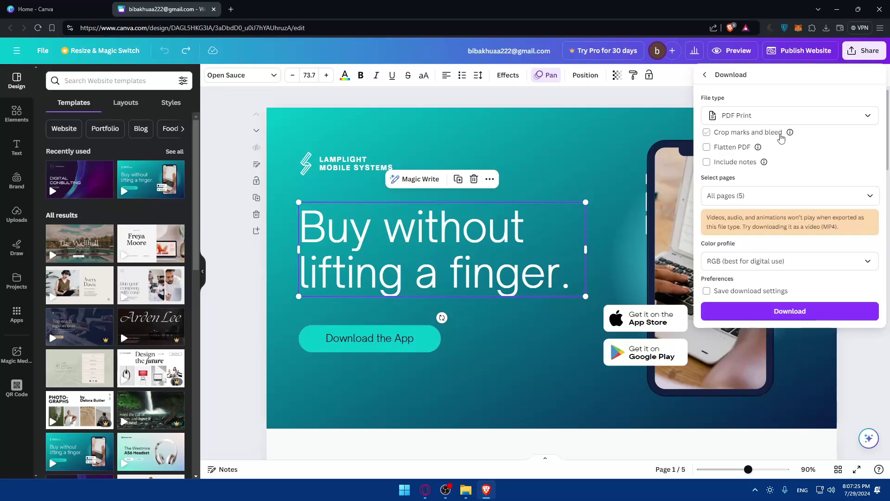
pyautogui.click(784, 115)
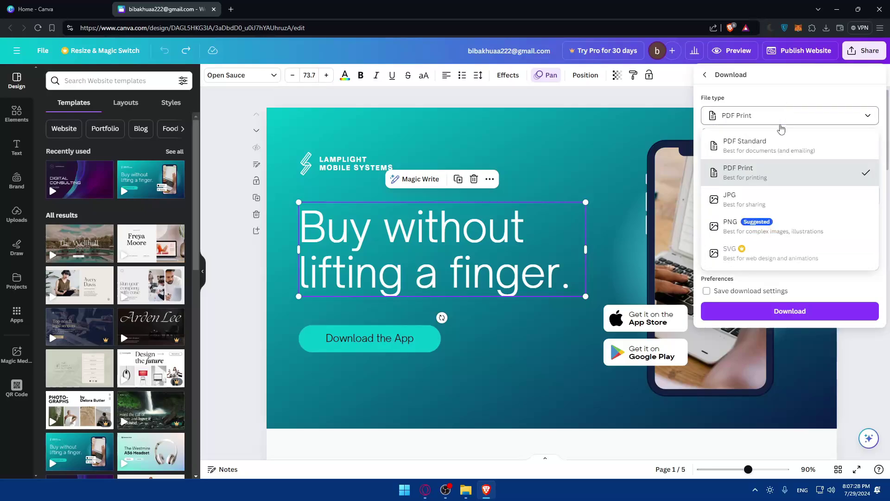
pyautogui.click(767, 228)
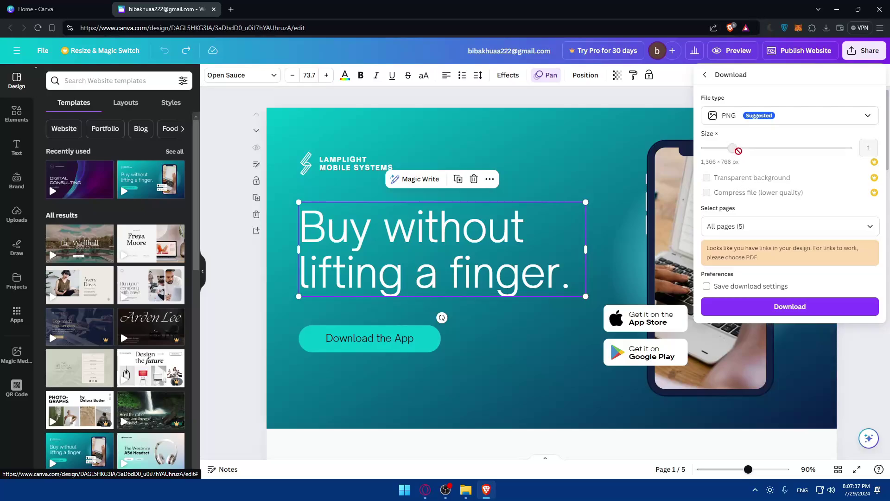
# - Select all 5 pages for export, including Page 5, and close the page list
pyautogui.click(750, 220)
pyautogui.scroll(-1, 767, 275)
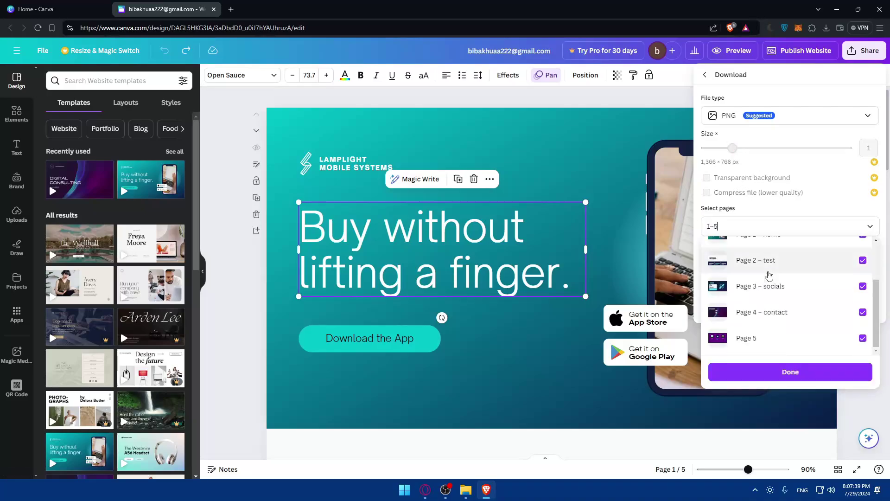
pyautogui.scroll(2, 768, 275)
pyautogui.scroll(-2, 783, 292)
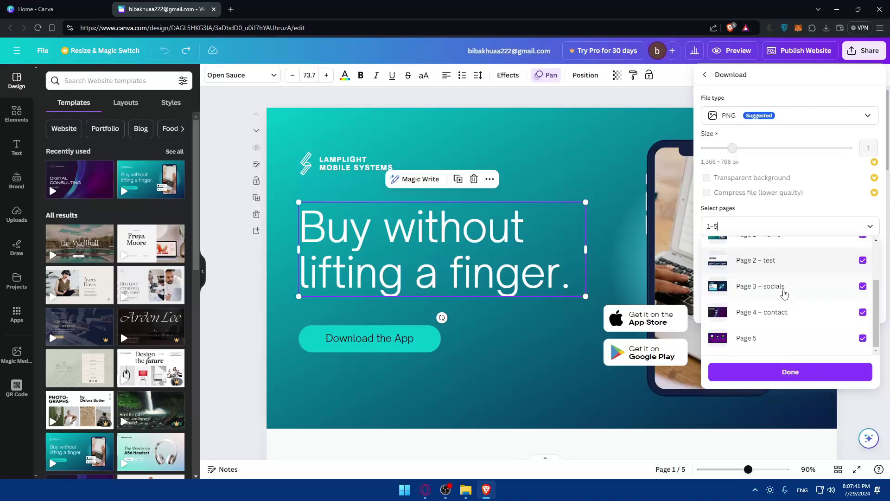
pyautogui.click(838, 342)
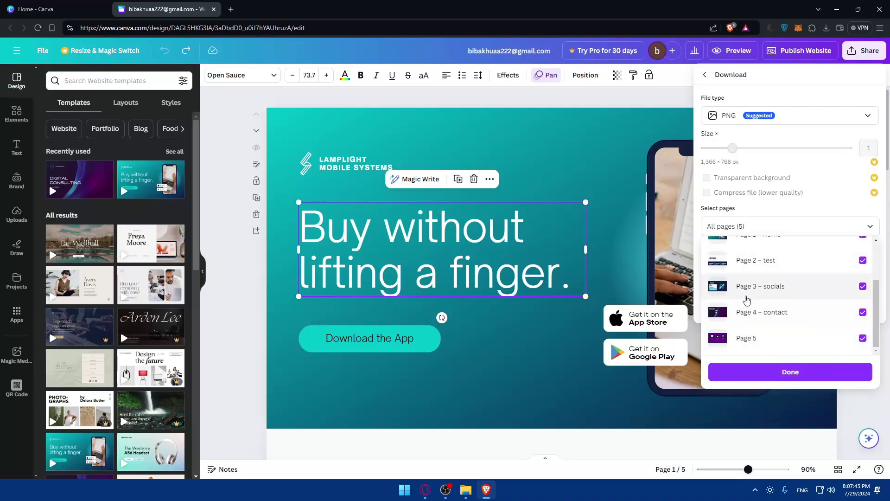
pyautogui.scroll(2, 742, 289)
pyautogui.scroll(-2, 783, 325)
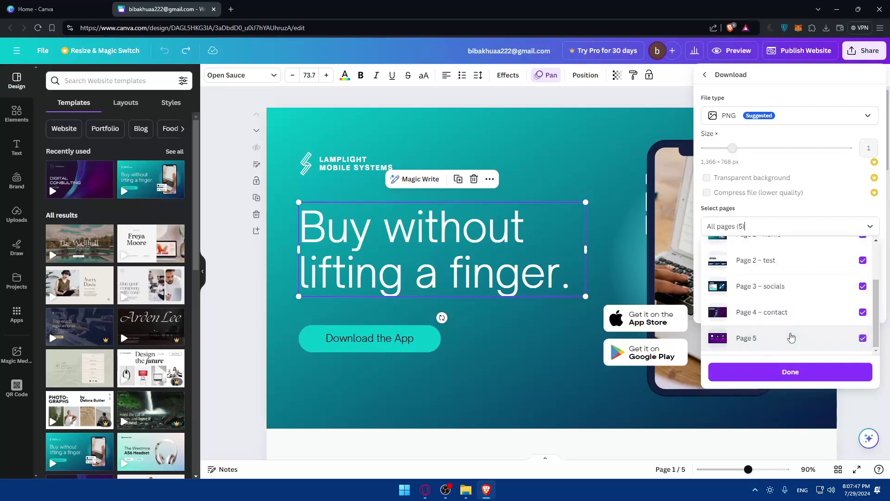
pyautogui.scroll(2, 791, 333)
pyautogui.click(816, 89)
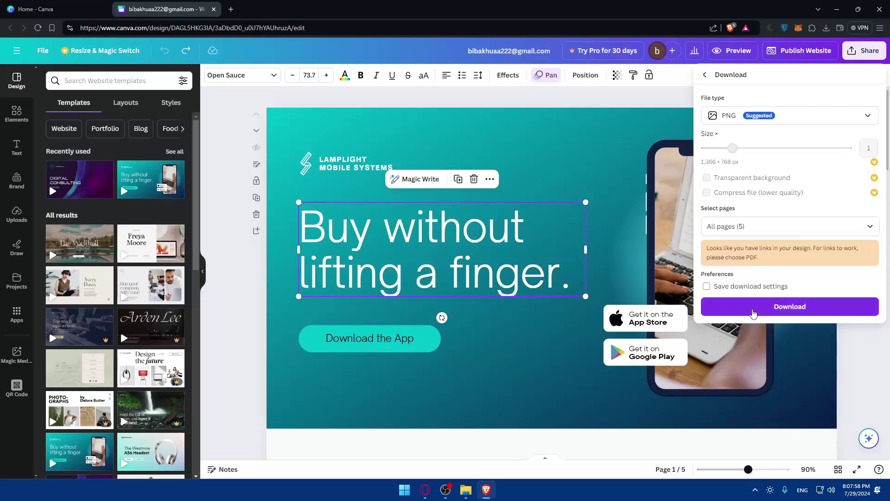
# - Download the PNG export and save the zip into the Downloads folder
pyautogui.click(790, 306)
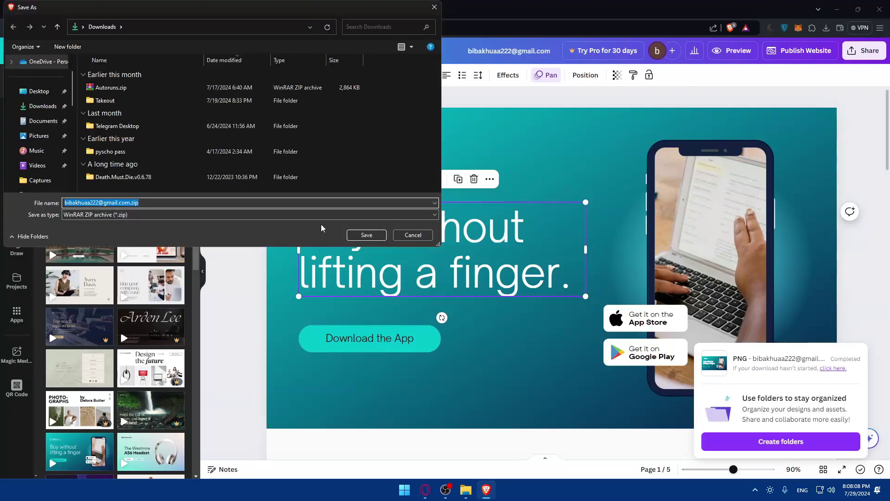
pyautogui.press('BackSpace')
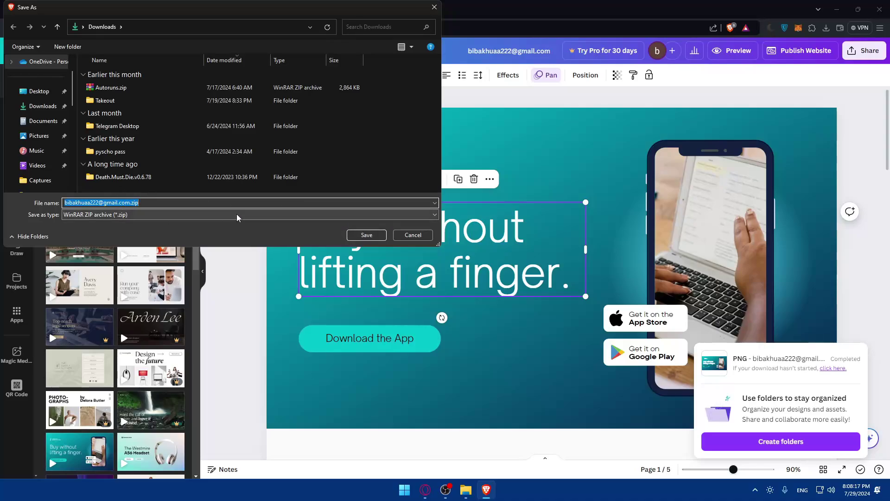
pyautogui.click(370, 232)
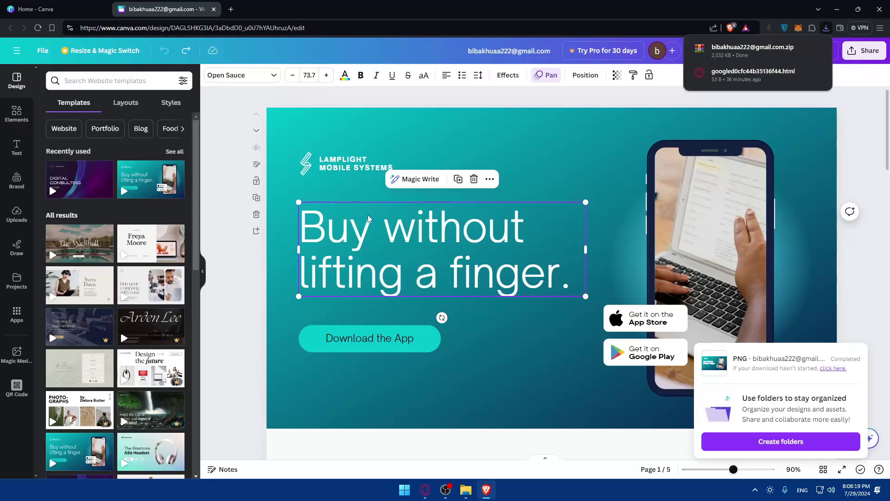
# - Return to the editable 'Buy without lifting a finger.' landing page after the download
pyautogui.moveTo(749, 61)
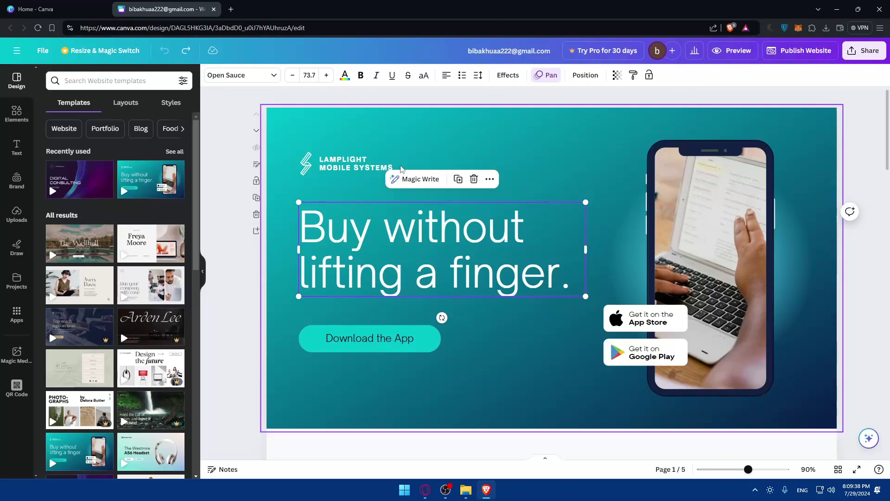
# - Search Google in a new tab for 'How To Sell Canva Website Templates' and scroll the results
pyautogui.click(231, 9)
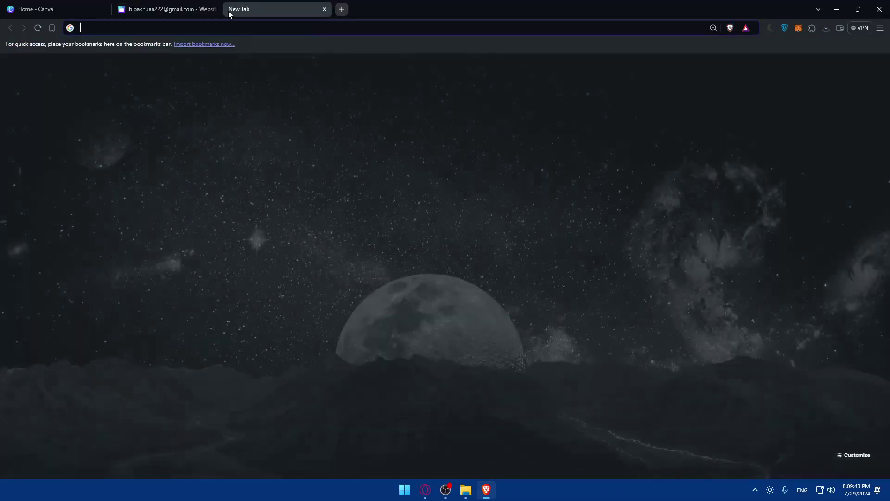
pyautogui.write('How To Sell Canva Website Templates 2024!')
pyautogui.moveTo(212, 29); pyautogui.dragTo(194, 34)
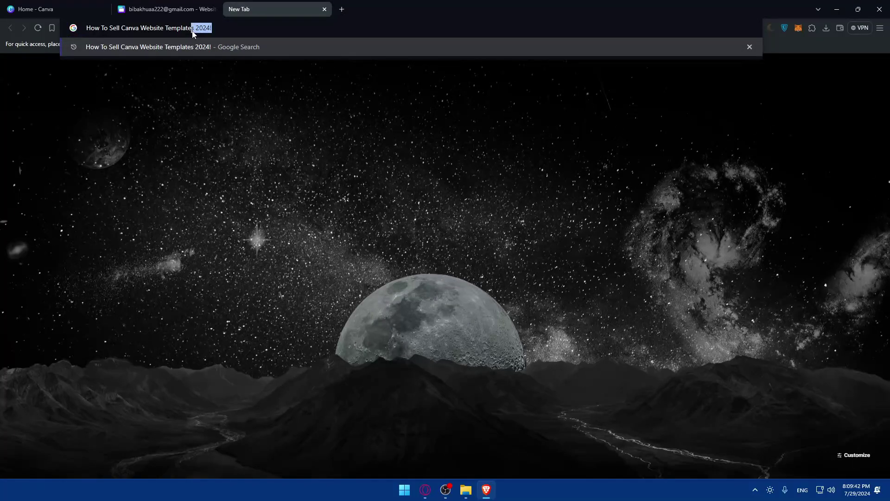
pyautogui.press('BackSpace')
pyautogui.press('BackSpace')
pyautogui.write('s')
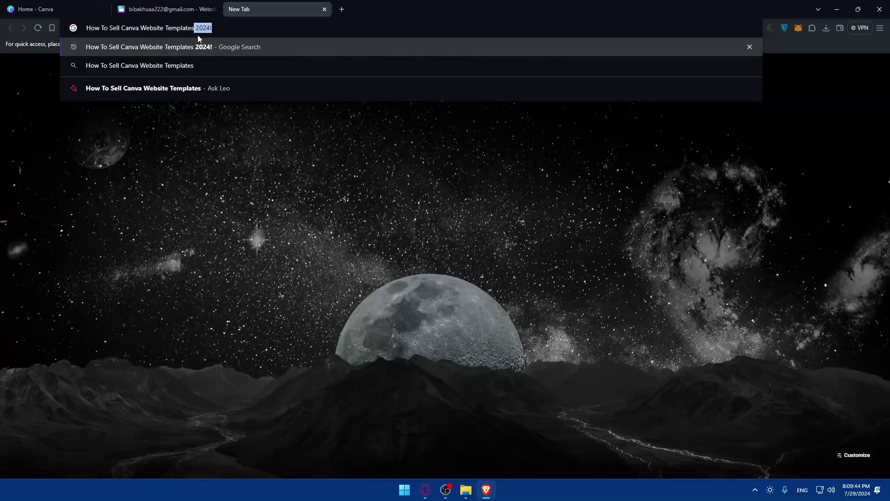
pyautogui.press('Delete')
pyautogui.press('Return')
pyautogui.scroll(-5, 176, 166)
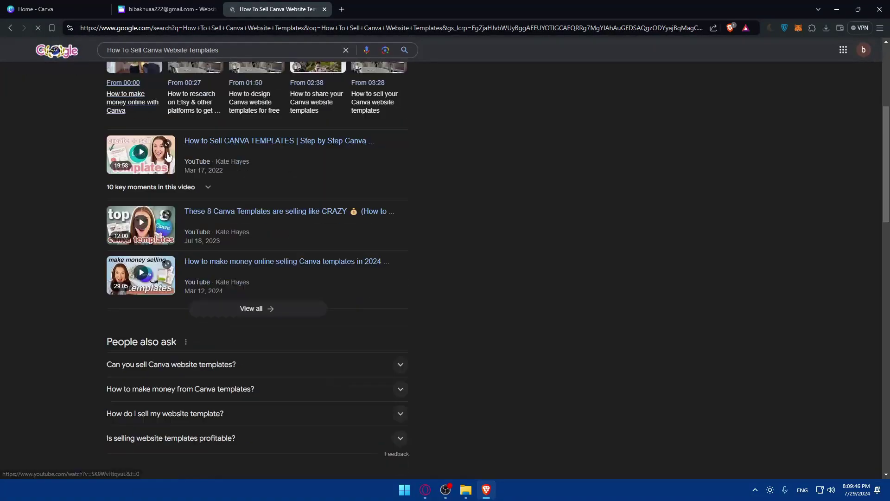
pyautogui.scroll(-10, 168, 159)
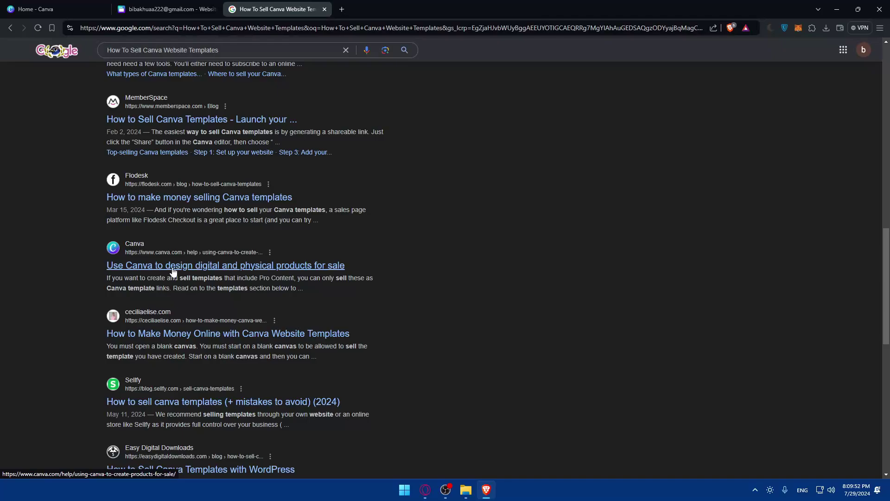
# - Read through the Canva help article on selling designs, then close its tab
pyautogui.click(173, 270)
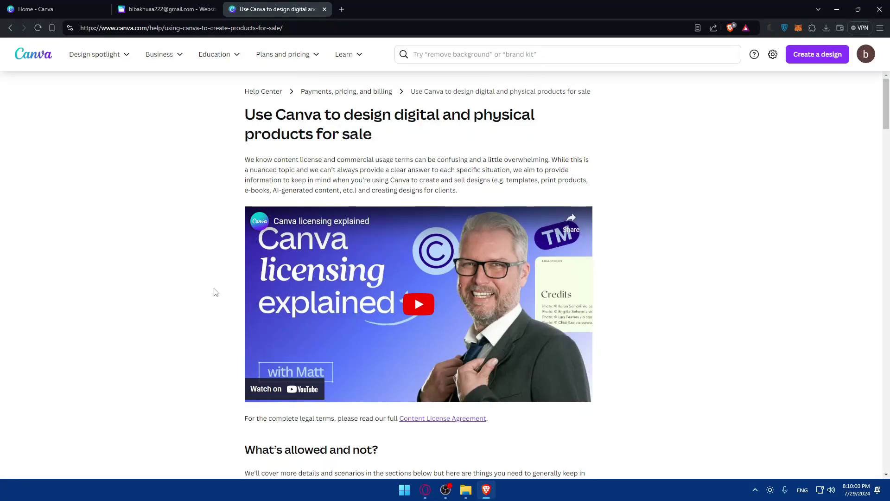
pyautogui.scroll(-3, 218, 292)
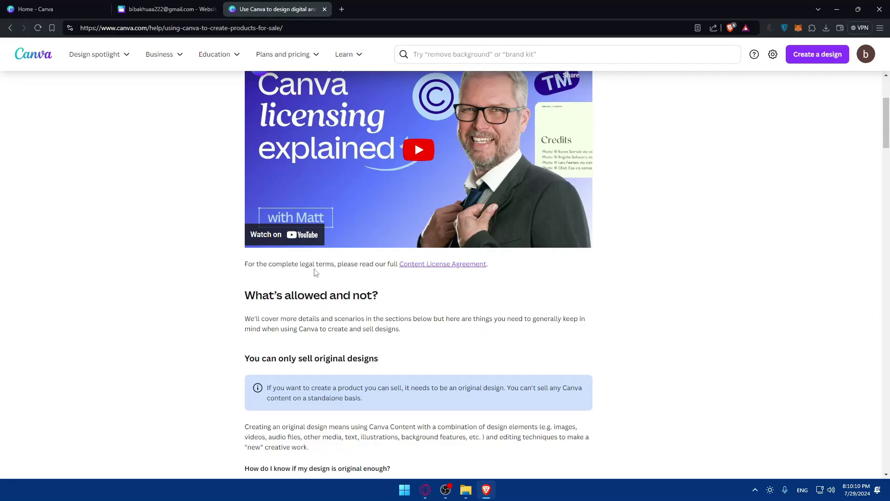
pyautogui.scroll(-5, 333, 268)
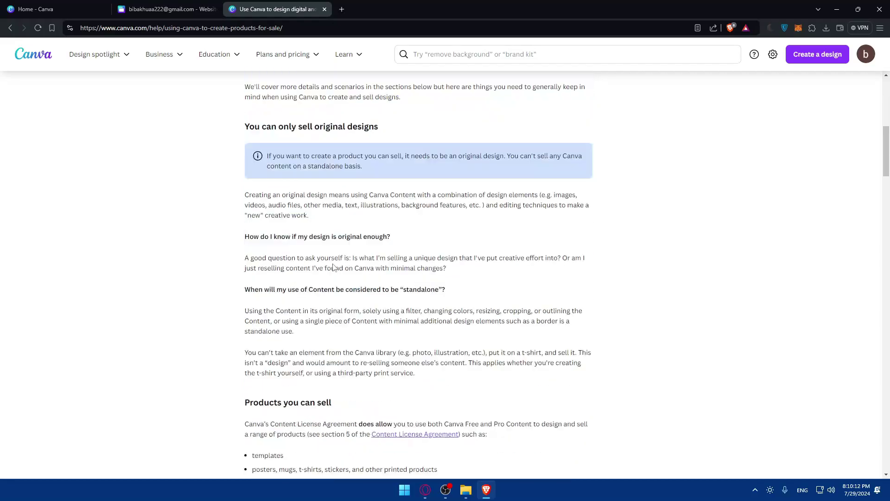
pyautogui.scroll(-3, 333, 264)
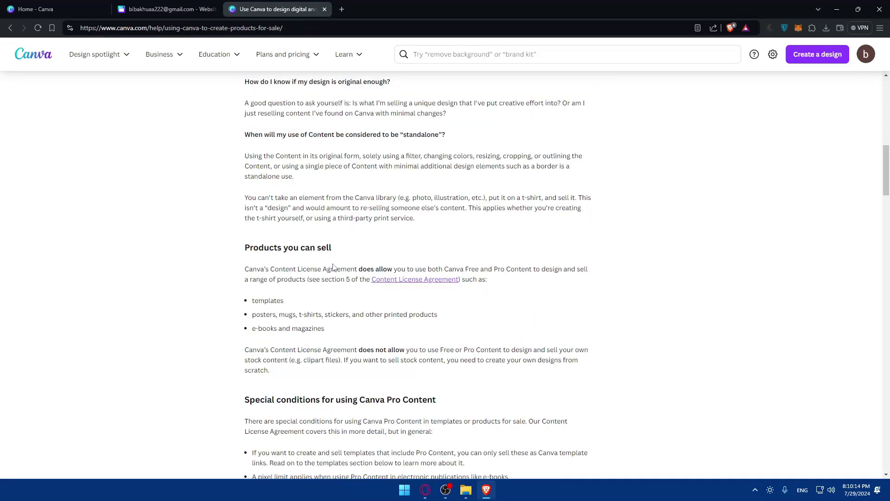
pyautogui.scroll(-20, 333, 265)
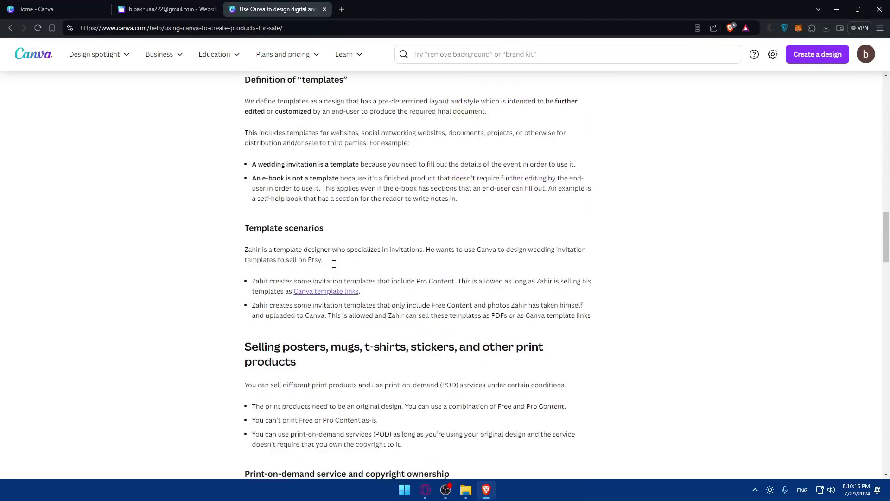
pyautogui.scroll(-20, 334, 264)
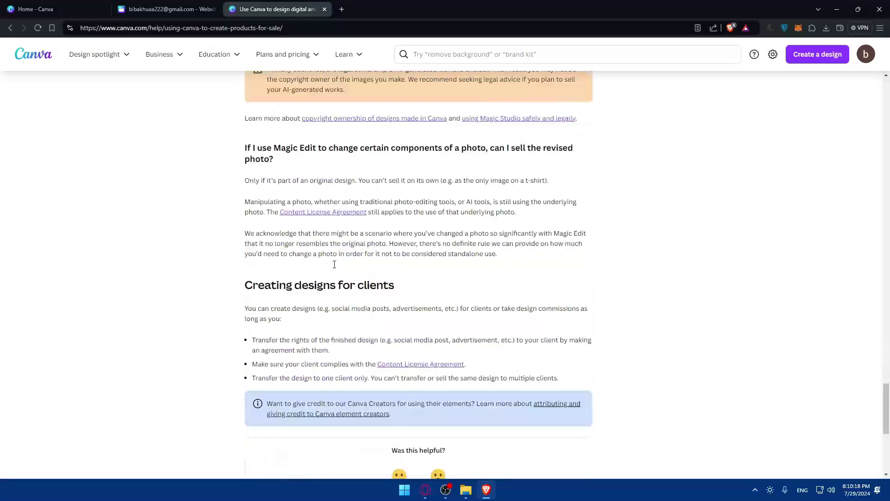
pyautogui.click(325, 9)
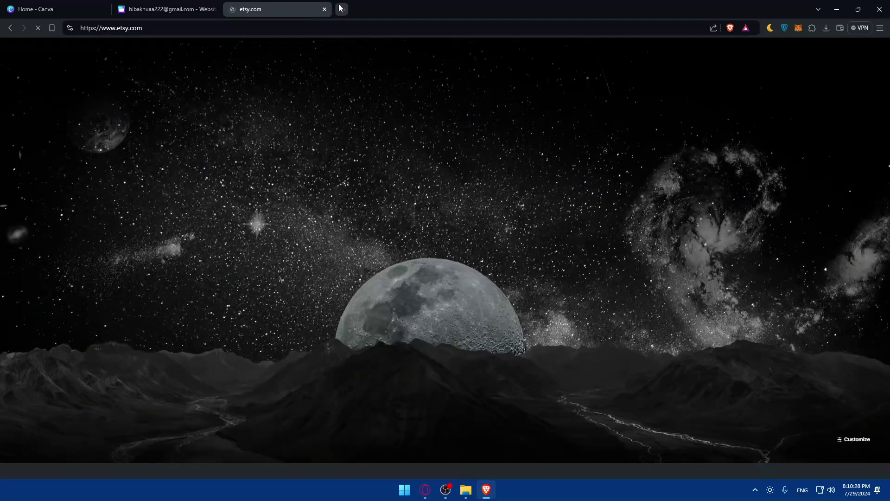
# - Search for gumroad in a new tab and open the Etsy shop manager dashboard
pyautogui.click(341, 9)
pyautogui.write('gumraod')
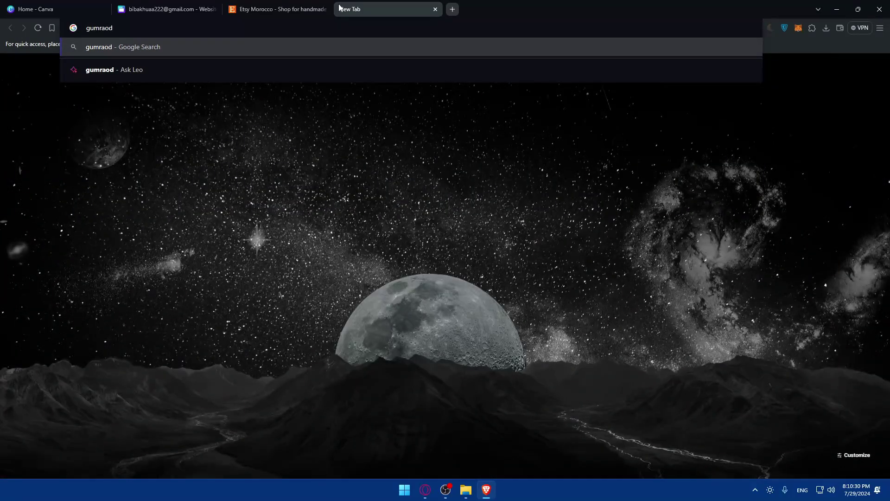
pyautogui.press('Return')
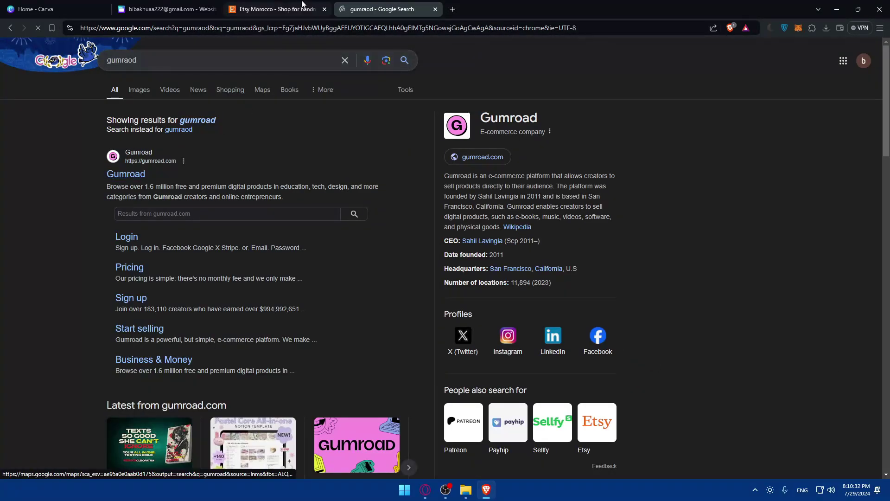
pyautogui.click(302, 4)
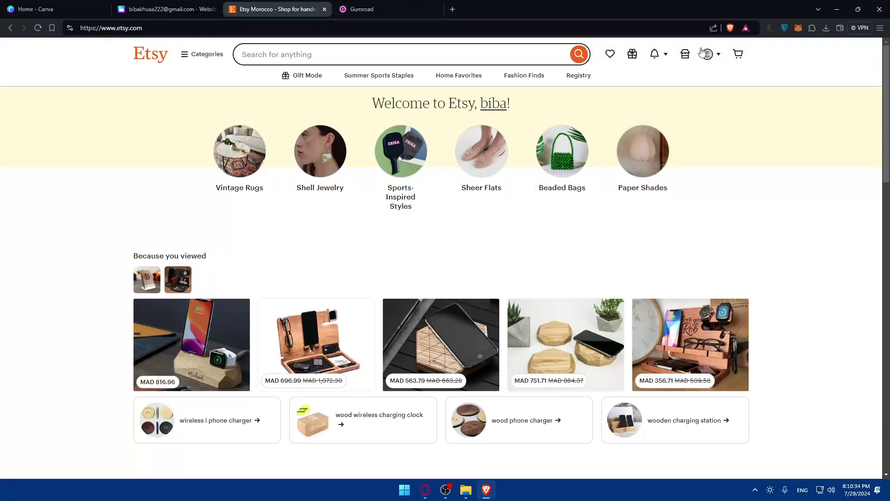
pyautogui.click(685, 54)
# - Log in to Gumroad using a Google account
pyautogui.click(361, 9)
pyautogui.moveTo(672, 91)
pyautogui.click(623, 64)
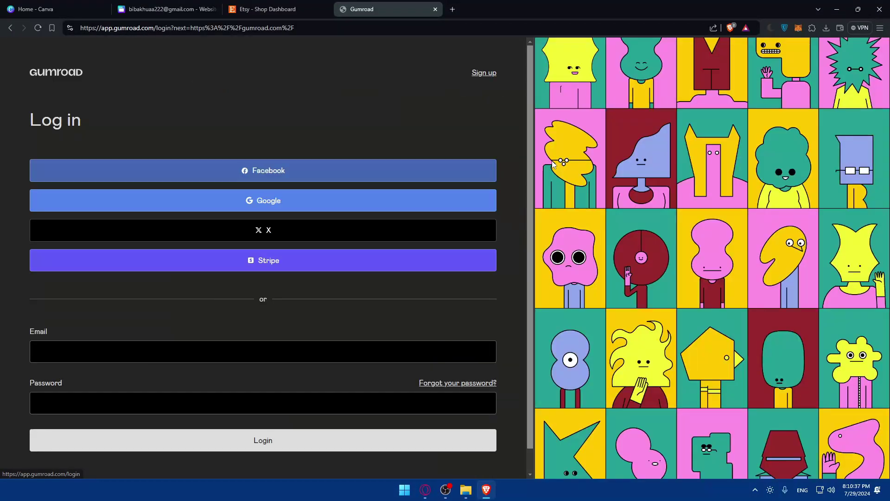
pyautogui.click(296, 197)
pyautogui.click(510, 185)
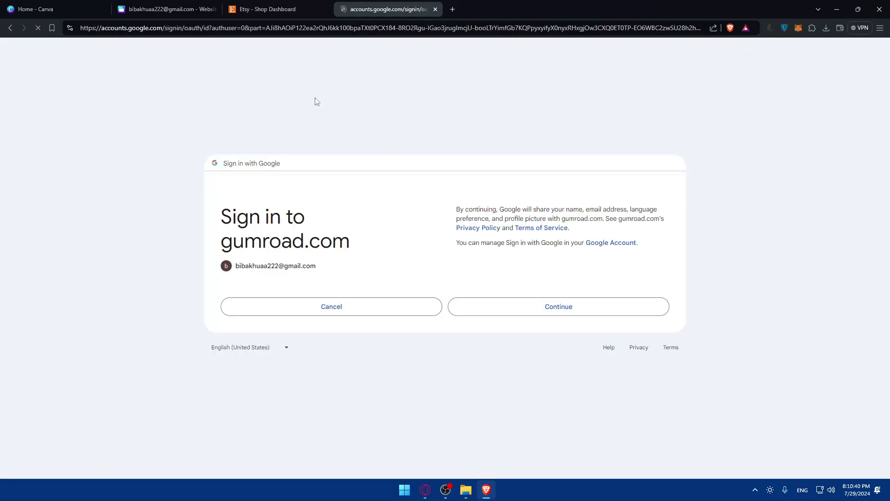
pyautogui.click(509, 306)
# - Open shopify.com in a new tab and enter Gumroad's two-factor authentication code
pyautogui.click(273, 9)
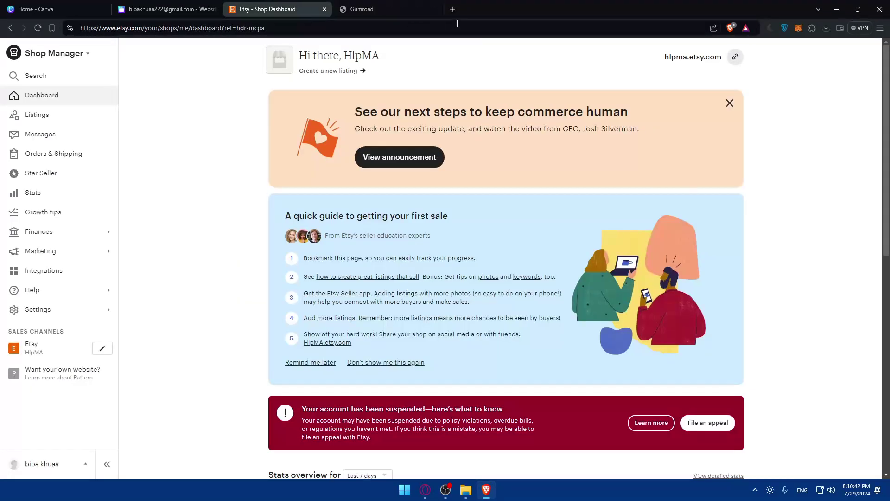
pyautogui.click(450, 10)
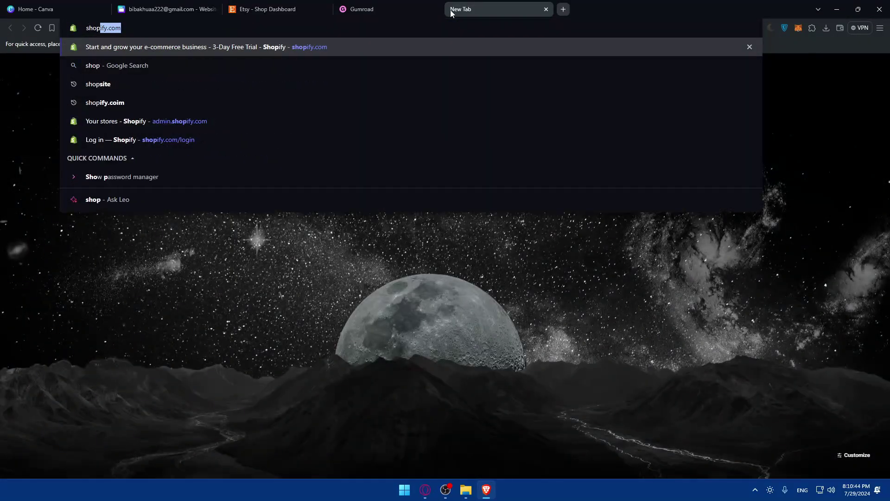
pyautogui.press('Return')
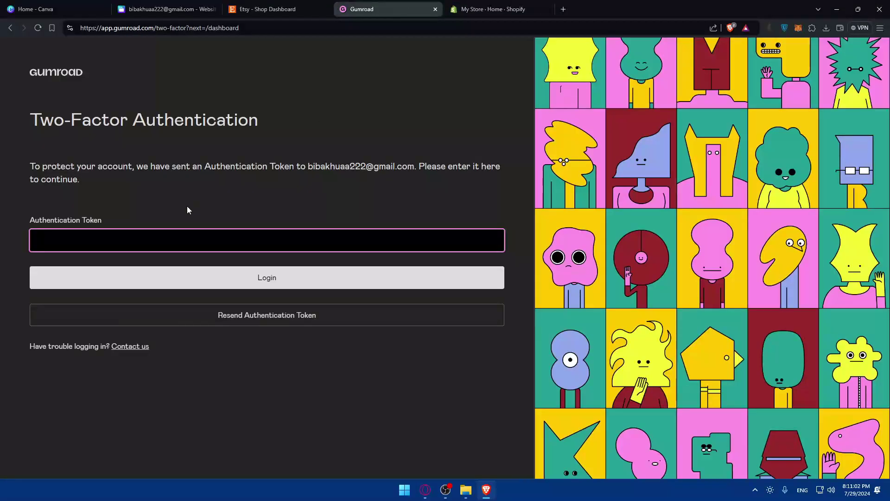
# - Log in to Gumroad with the authentication code and begin a new product
pyautogui.click(260, 282)
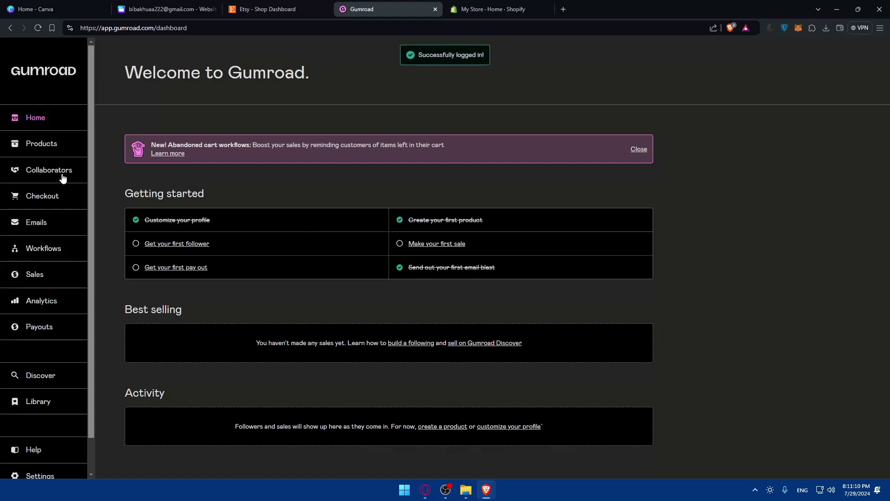
pyautogui.click(38, 143)
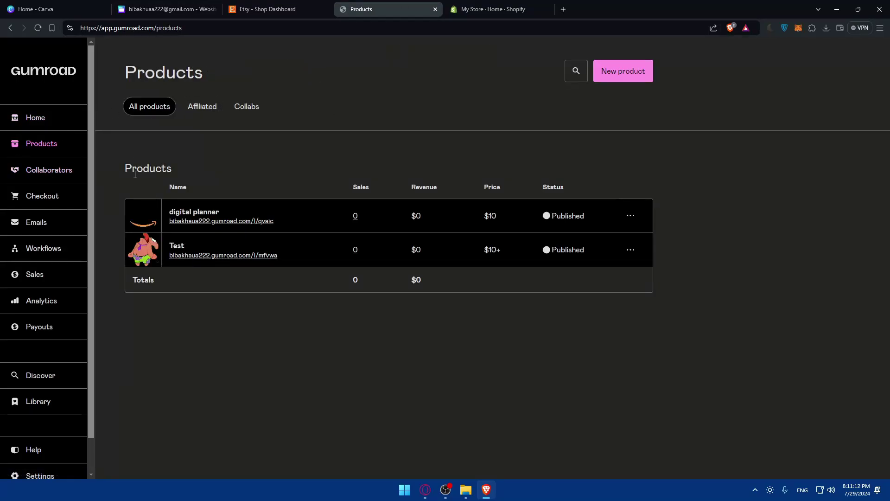
pyautogui.click(611, 67)
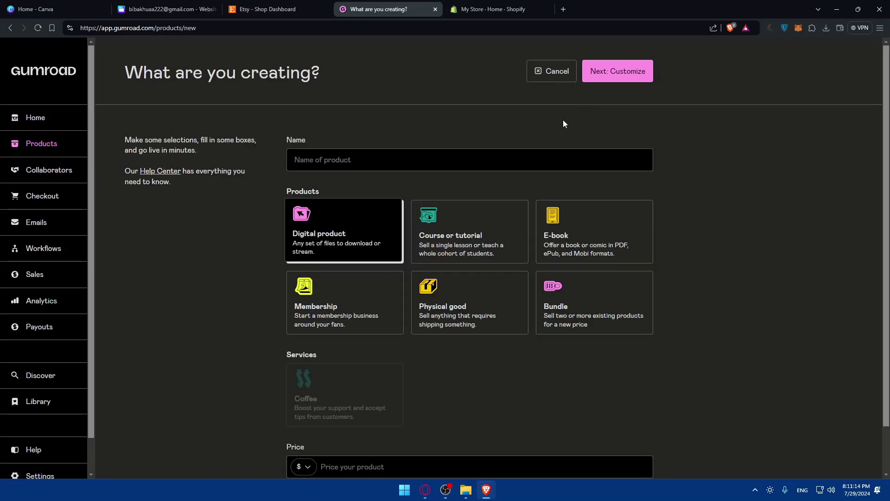
# - Name the digital product 'Website template' and set its price to $20
pyautogui.click(363, 153)
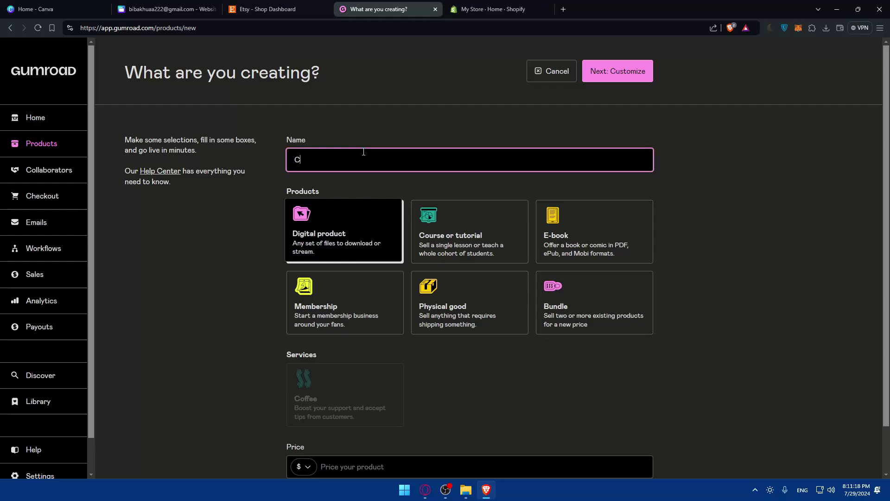
pyautogui.write('Website template')
pyautogui.scroll(-1, 365, 224)
pyautogui.click(361, 419)
pyautogui.write('20')
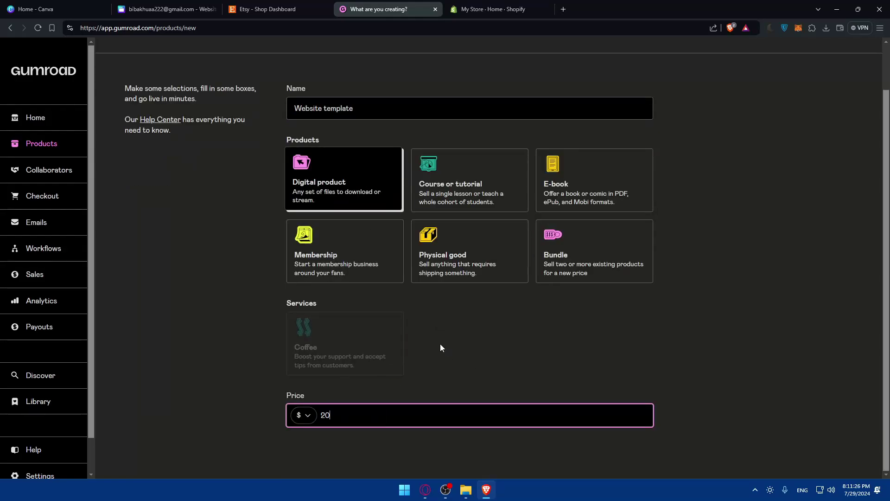
pyautogui.scroll(1, 437, 347)
# - Continue to the product's customize page and start adding a cover from the computer
pyautogui.click(616, 71)
pyautogui.scroll(-1, 486, 205)
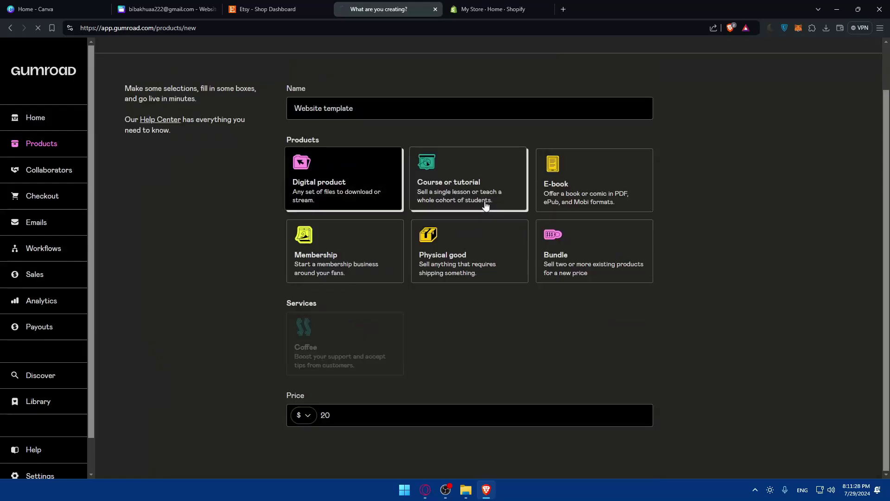
pyautogui.scroll(-5, 357, 258)
pyautogui.click(365, 232)
pyautogui.click(282, 239)
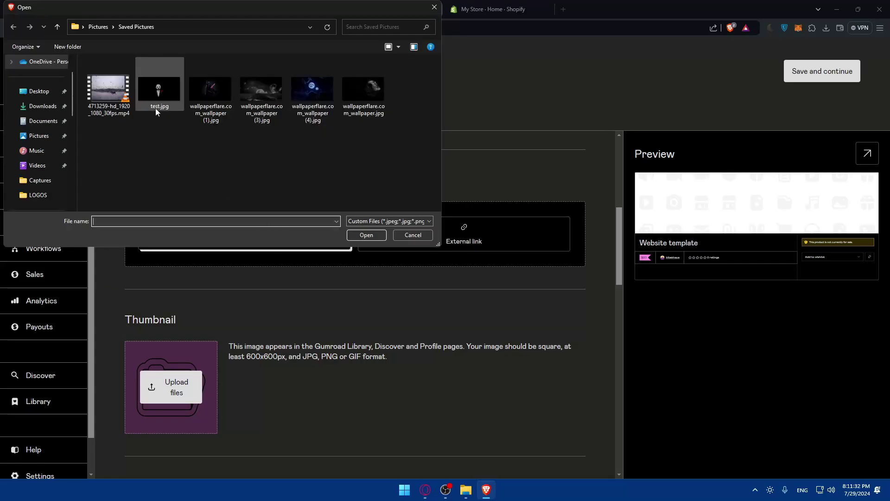
pyautogui.click(43, 106)
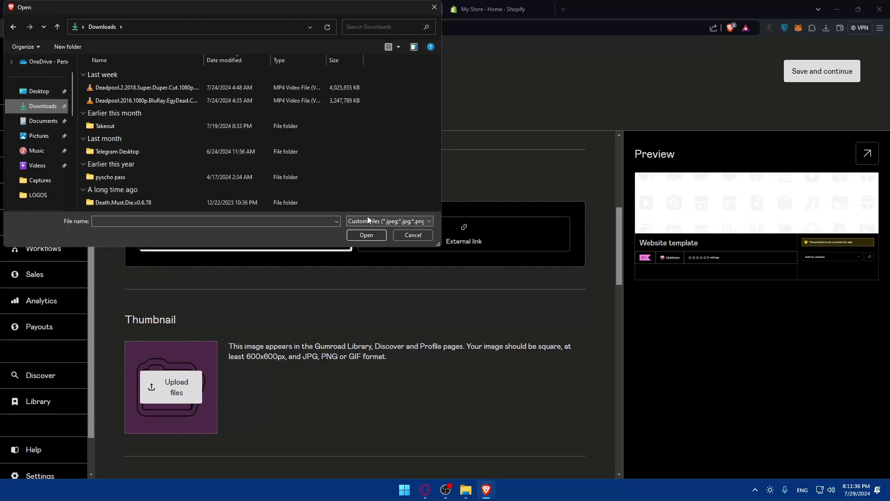
pyautogui.click(434, 7)
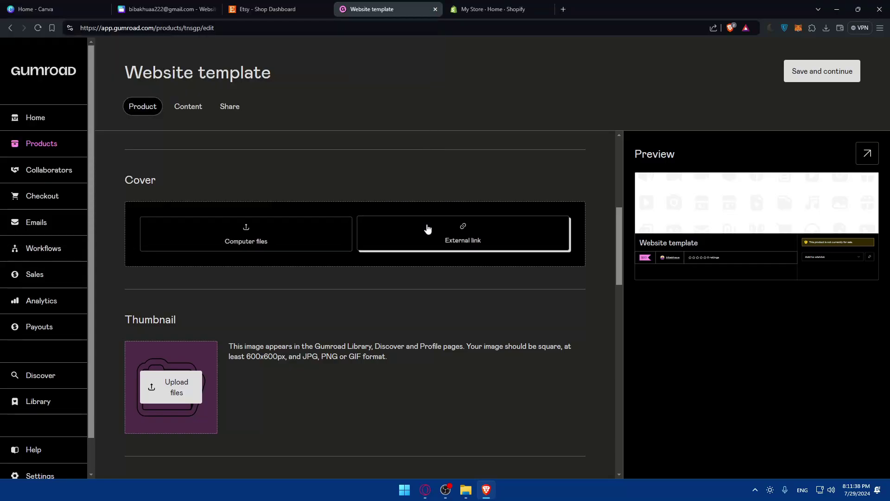
# - Choose test.jpg from Saved Pictures as the product's cover image
pyautogui.click(428, 228)
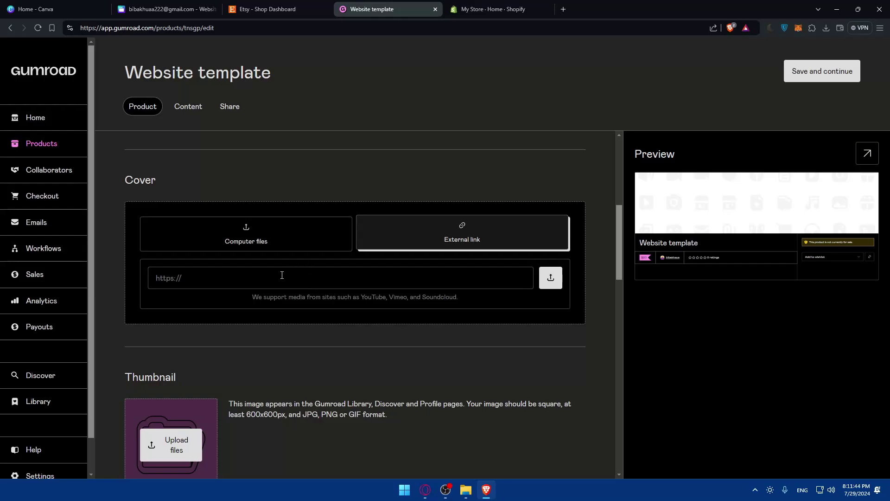
pyautogui.scroll(-2, 284, 276)
pyautogui.scroll(2, 301, 288)
pyautogui.scroll(2, 300, 293)
pyautogui.scroll(4, 270, 347)
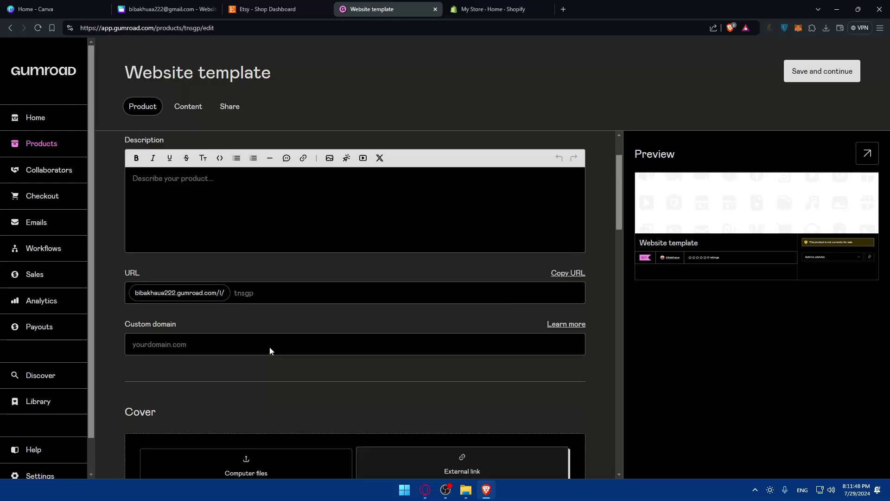
pyautogui.scroll(-6, 280, 352)
pyautogui.scroll(2, 306, 326)
pyautogui.click(274, 319)
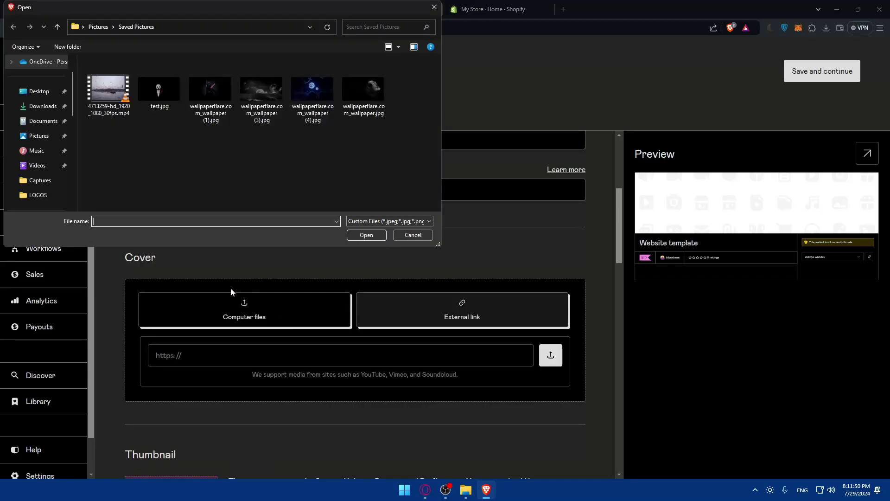
pyautogui.click(437, 11)
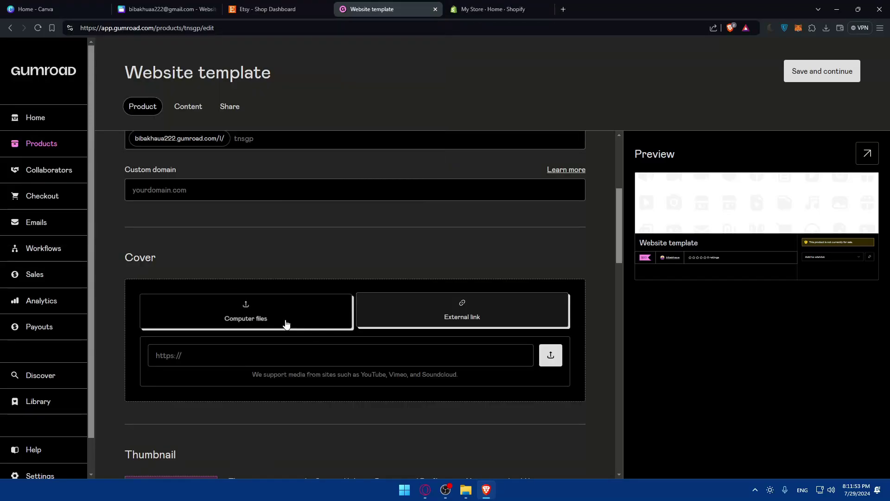
pyautogui.click(243, 314)
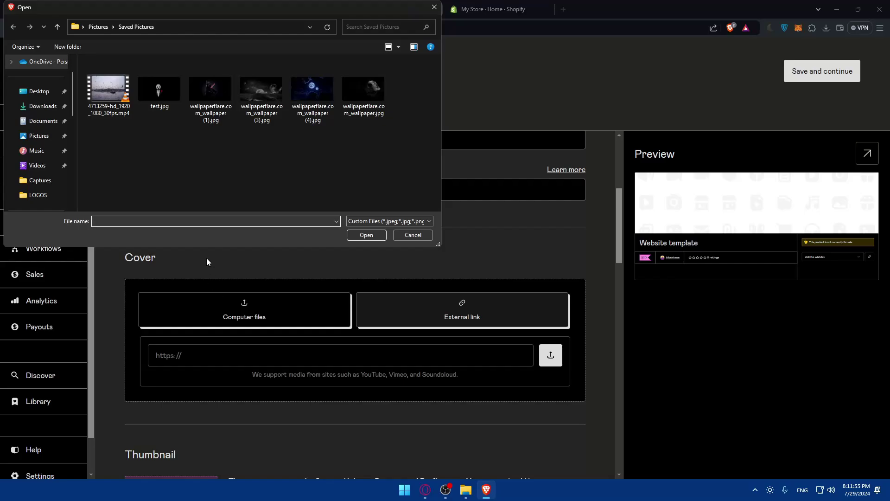
pyautogui.doubleClick(163, 88)
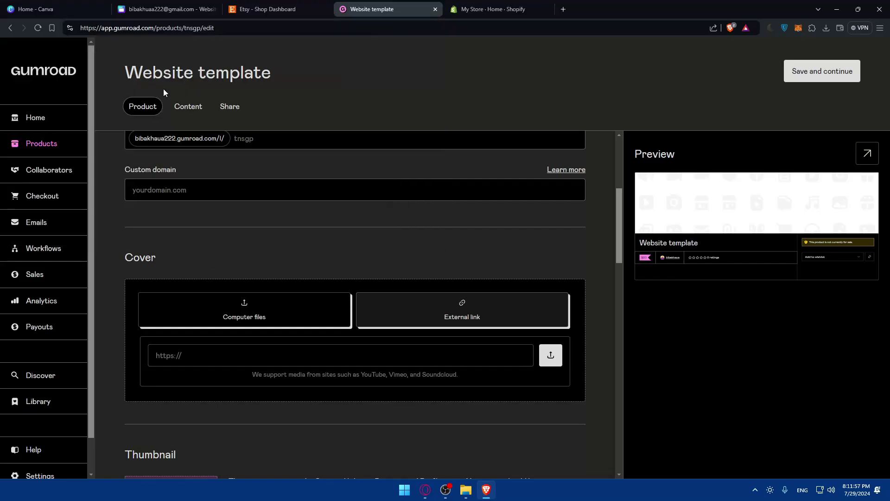
pyautogui.scroll(-8, 296, 312)
pyautogui.scroll(2, 264, 295)
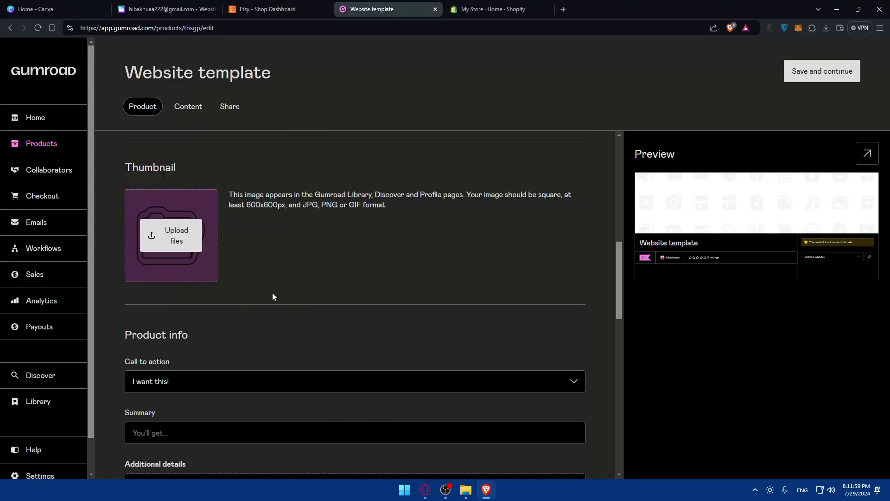
pyautogui.click(180, 234)
pyautogui.click(171, 190)
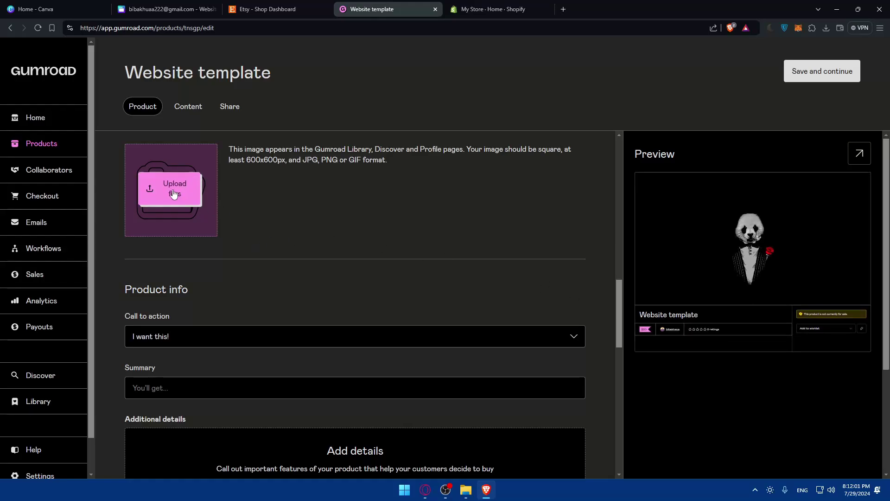
pyautogui.click(171, 190)
pyautogui.click(243, 279)
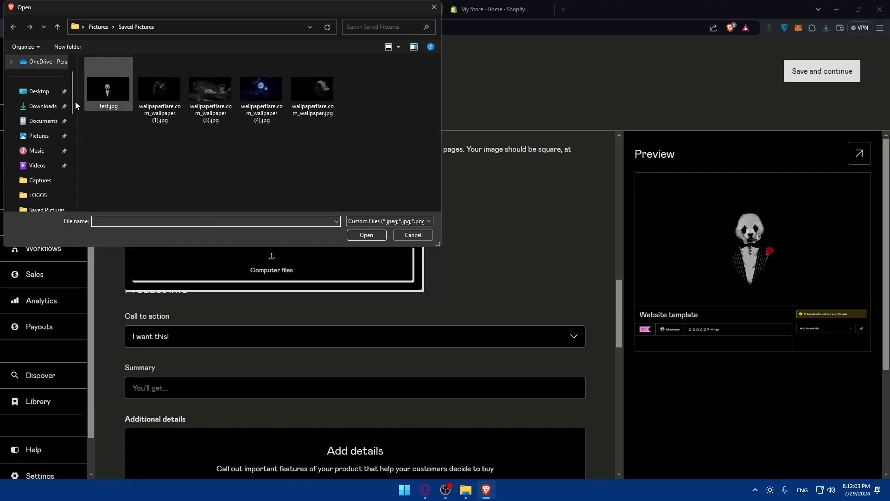
pyautogui.click(43, 107)
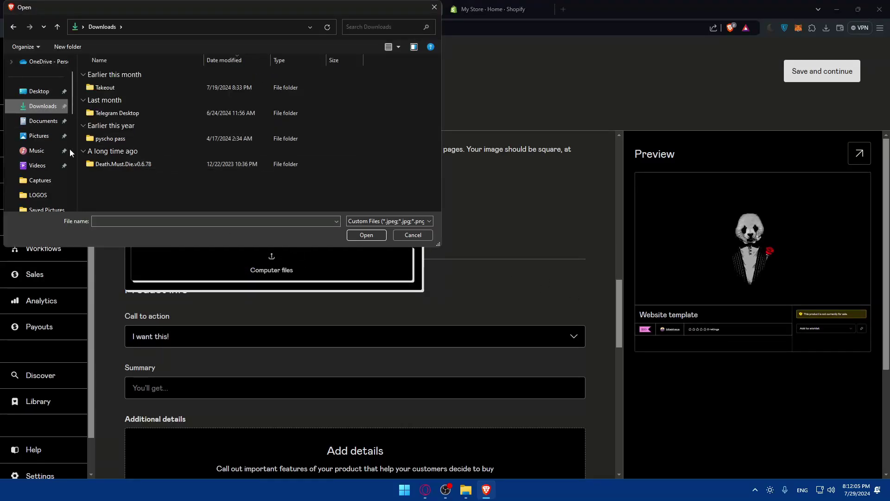
pyautogui.click(386, 221)
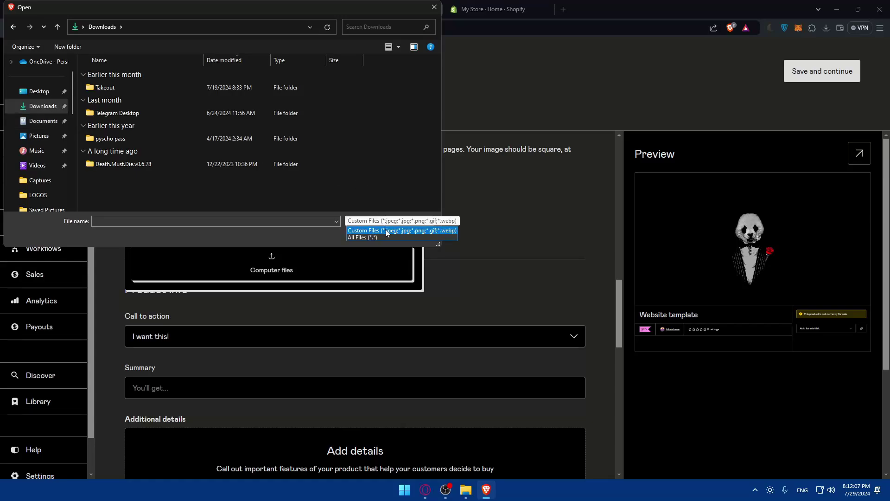
pyautogui.click(363, 237)
pyautogui.doubleClick(141, 90)
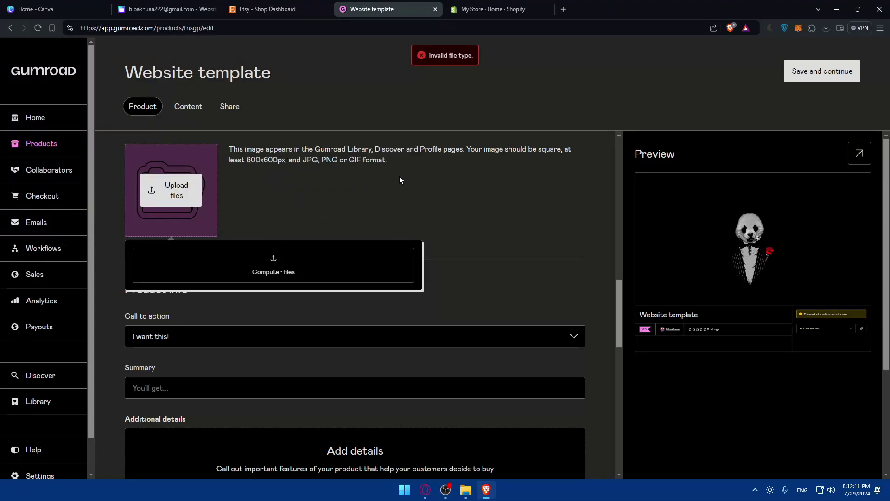
pyautogui.scroll(2, 400, 200)
pyautogui.scroll(-5, 198, 198)
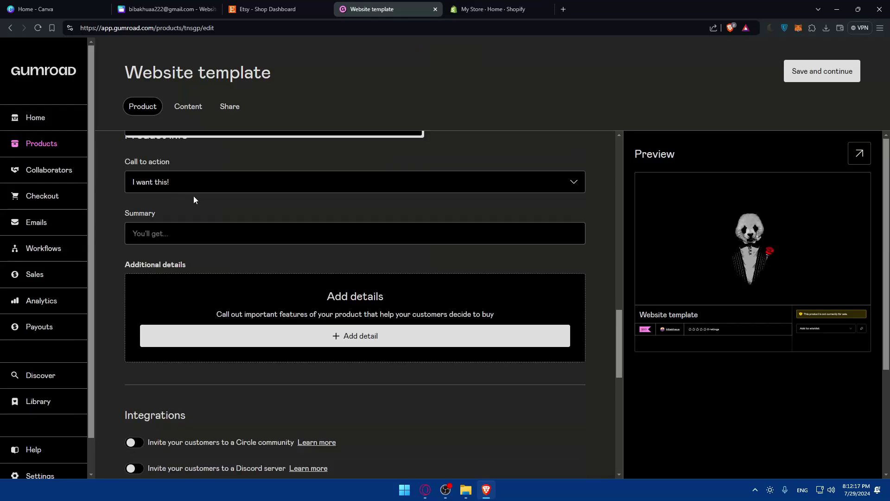
pyautogui.scroll(2, 200, 199)
pyautogui.scroll(-4, 209, 206)
pyautogui.scroll(-8, 278, 265)
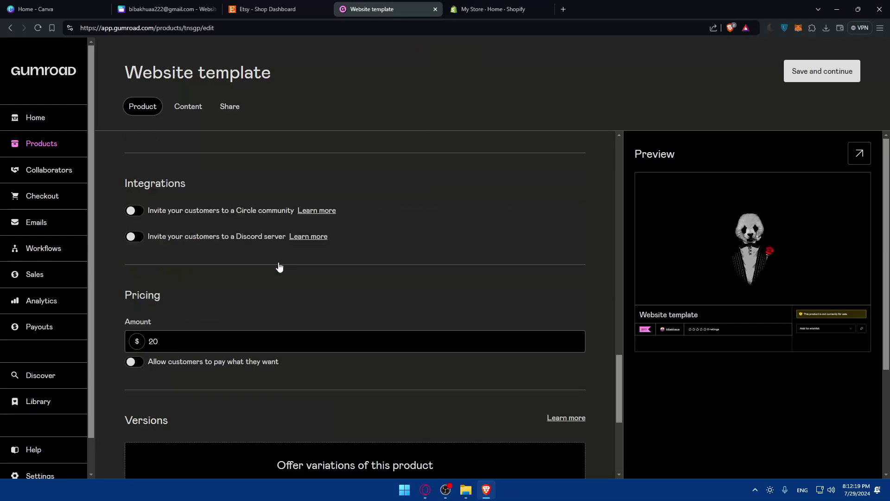
pyautogui.scroll(5, 268, 260)
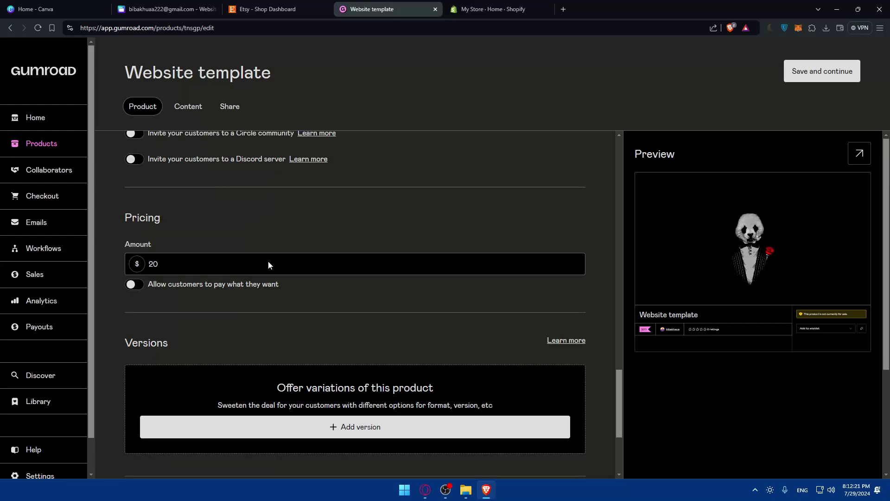
pyautogui.scroll(3, 263, 262)
pyautogui.scroll(10, 258, 273)
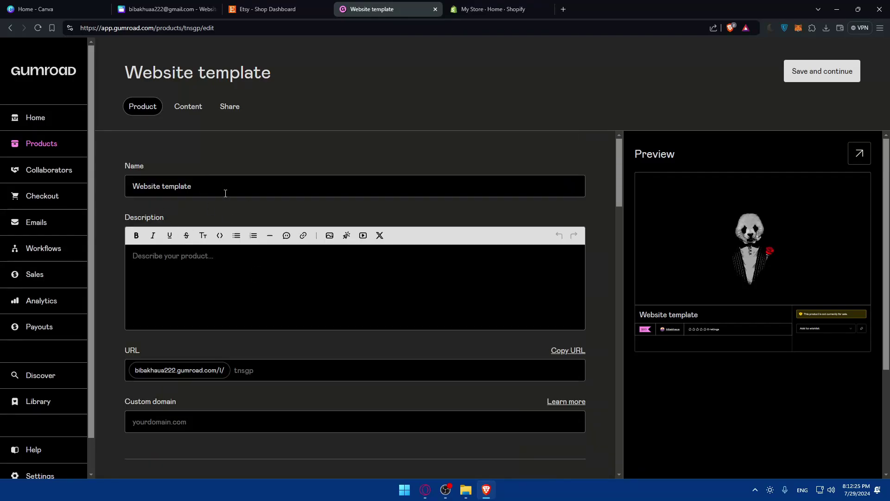
pyautogui.scroll(-2, 245, 241)
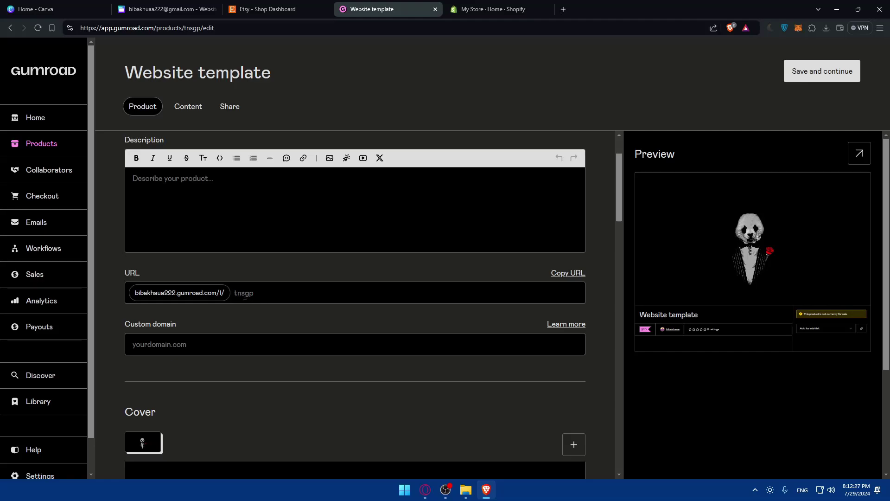
pyautogui.scroll(-3, 223, 278)
pyautogui.scroll(-5, 286, 212)
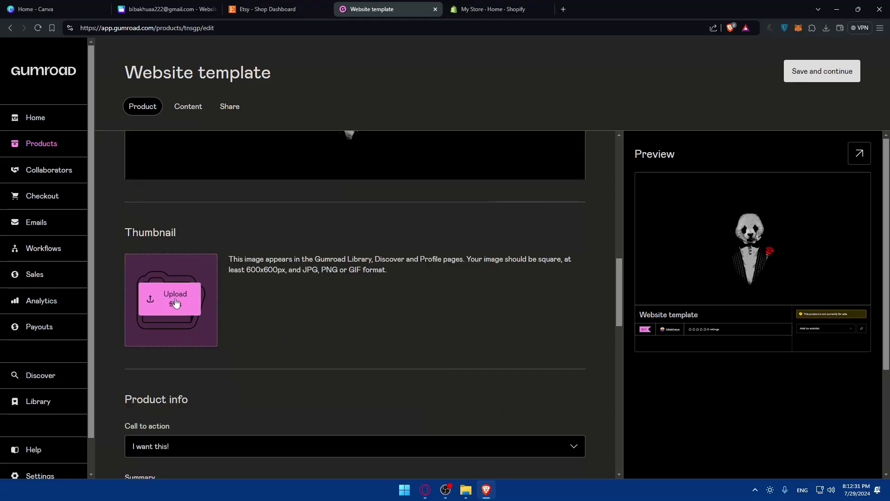
pyautogui.click(171, 300)
pyautogui.click(272, 373)
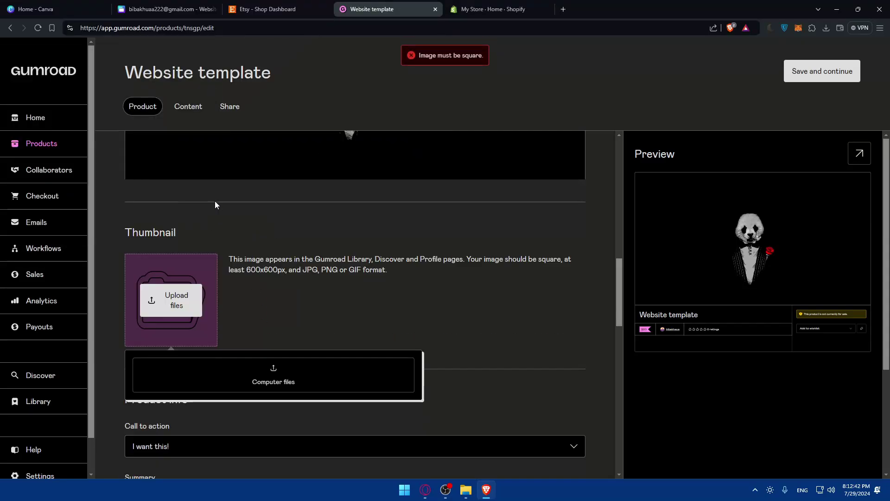
pyautogui.scroll(-2, 225, 218)
pyautogui.scroll(1, 240, 211)
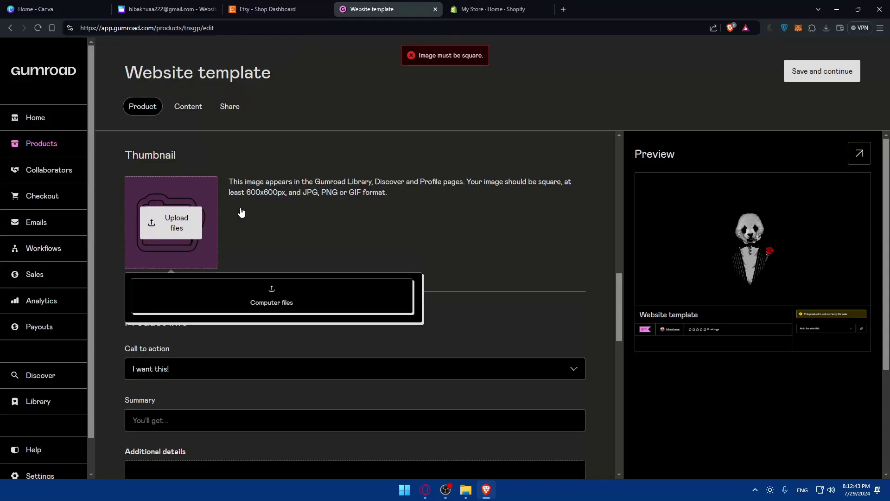
pyautogui.click(237, 293)
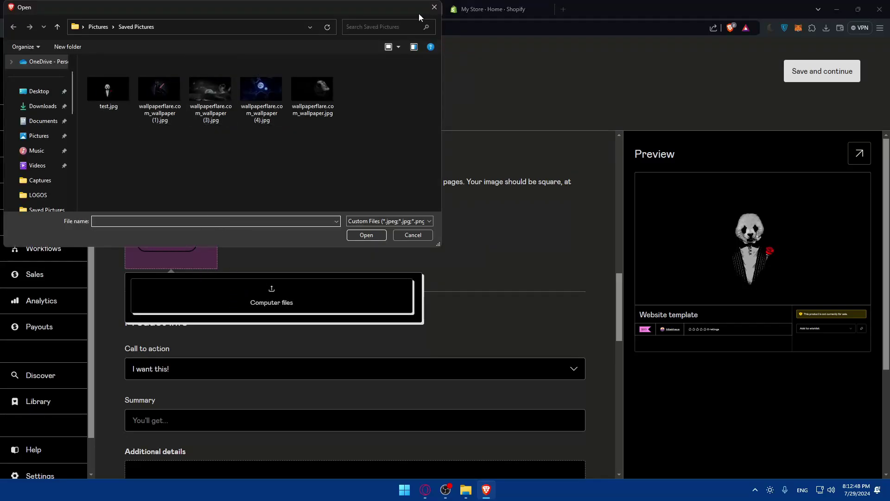
pyautogui.click(434, 7)
# - Add an empty attribute/value detail row and save the product
pyautogui.scroll(-3, 262, 225)
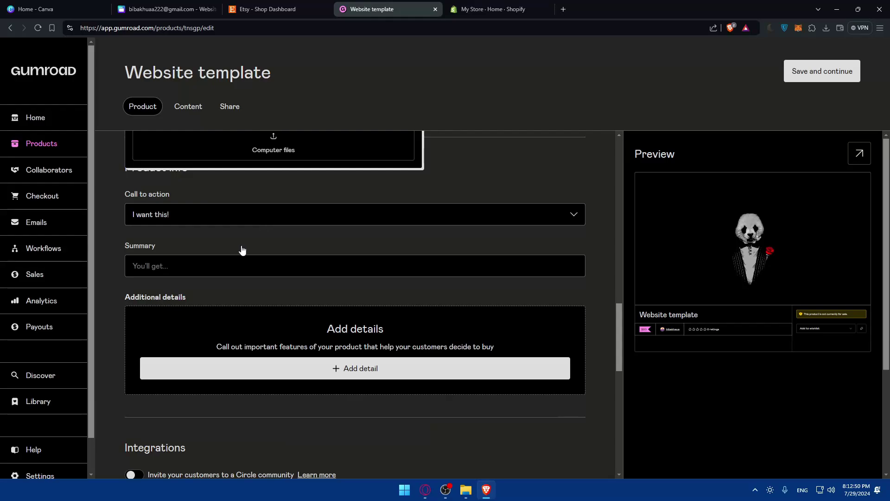
pyautogui.scroll(-2, 240, 251)
pyautogui.click(272, 290)
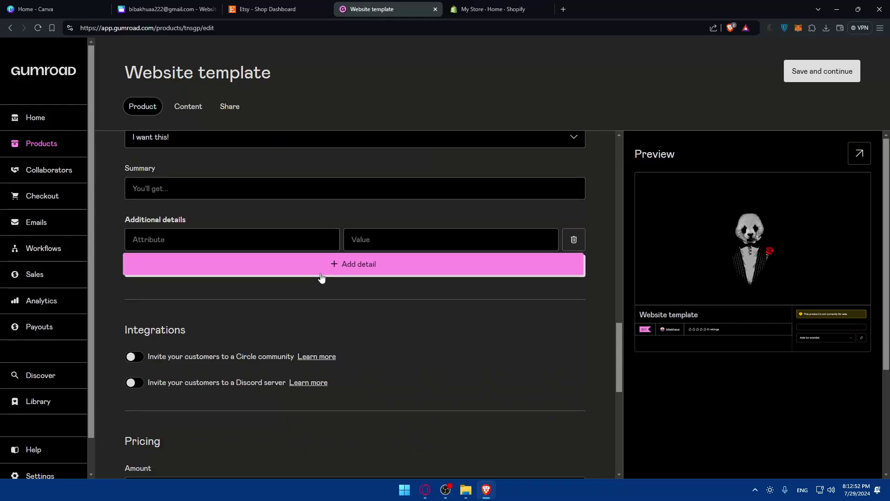
pyautogui.scroll(-3, 284, 286)
pyautogui.scroll(-3, 204, 253)
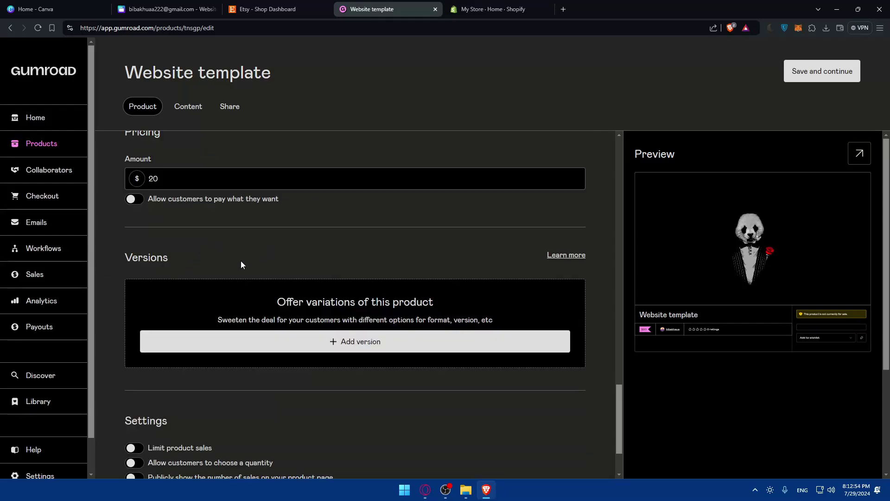
pyautogui.scroll(-2, 235, 260)
pyautogui.click(850, 71)
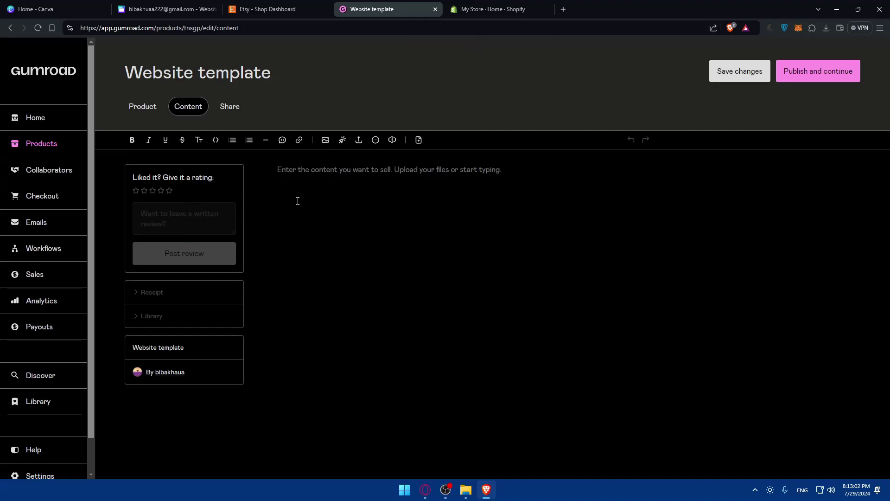
# - Upload the template ZIP from Downloads as the product content, then close the Gumroad tab
pyautogui.click(359, 141)
pyautogui.click(391, 178)
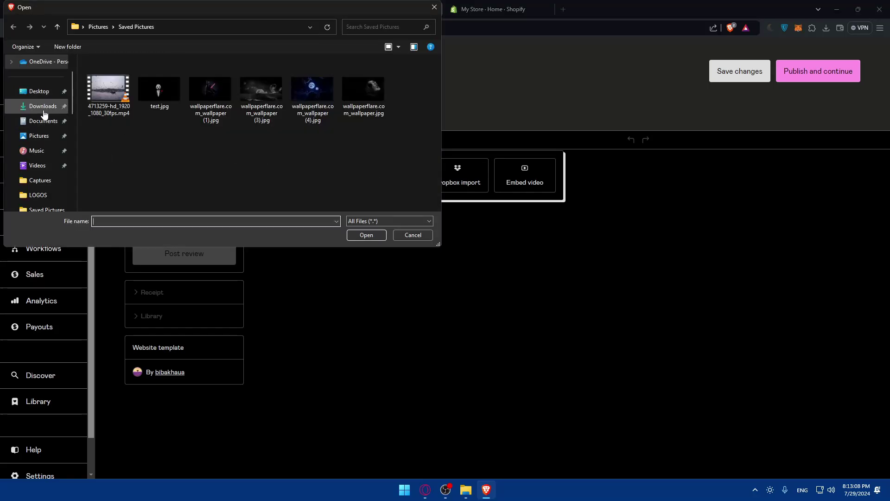
pyautogui.click(43, 106)
pyautogui.doubleClick(153, 88)
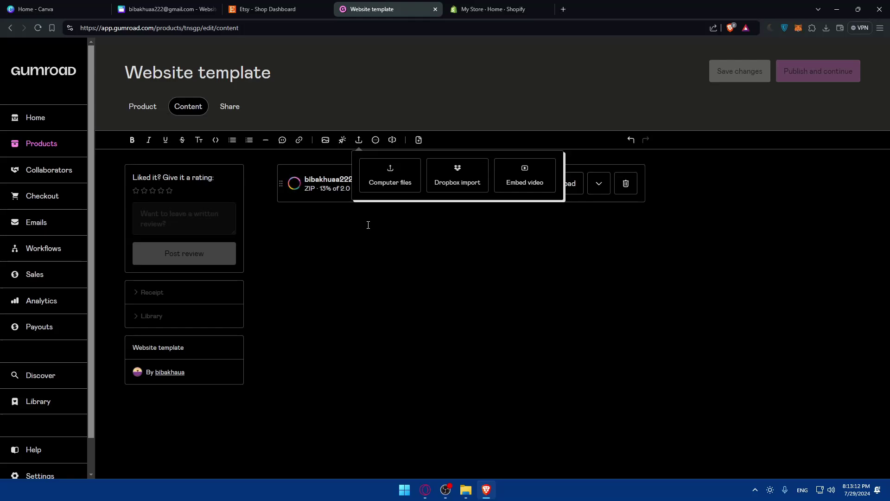
pyautogui.click(435, 9)
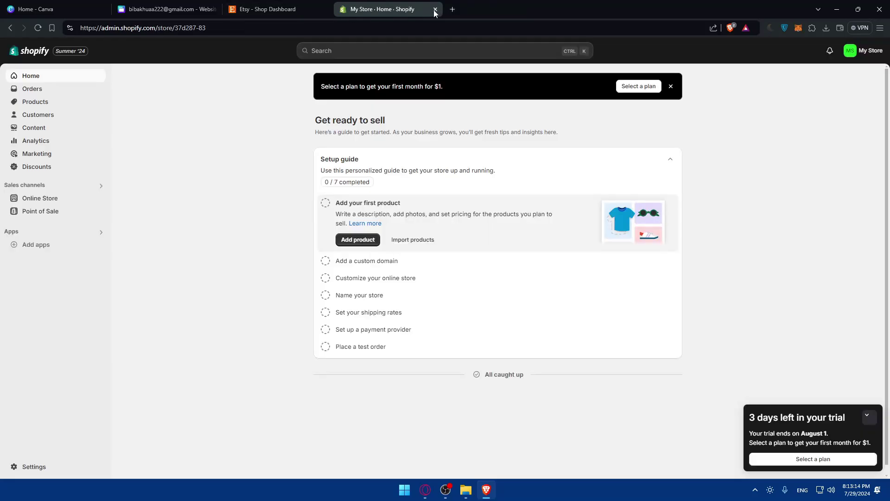
# - Close the Shopify, Etsy and both Canva tabs, then shut the Brave window
pyautogui.click(435, 10)
pyautogui.click(324, 9)
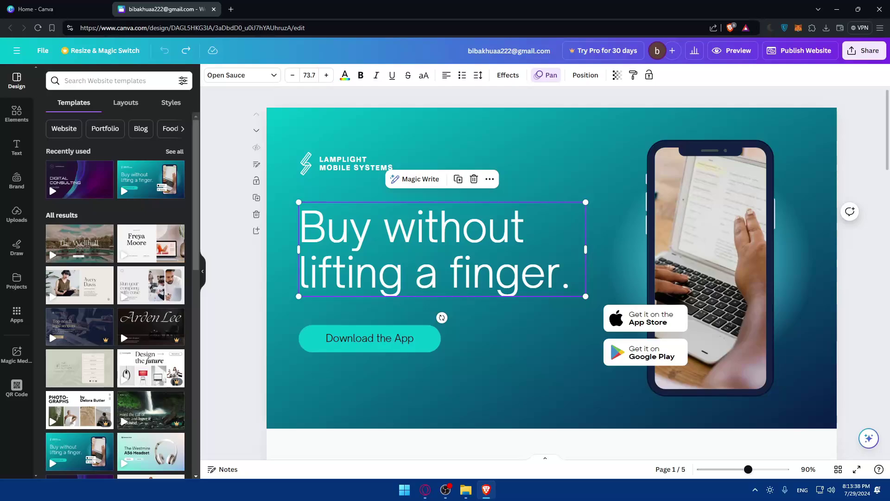
pyautogui.click(103, 9)
pyautogui.hotkey('ctrl', 't')
pyautogui.click(103, 8)
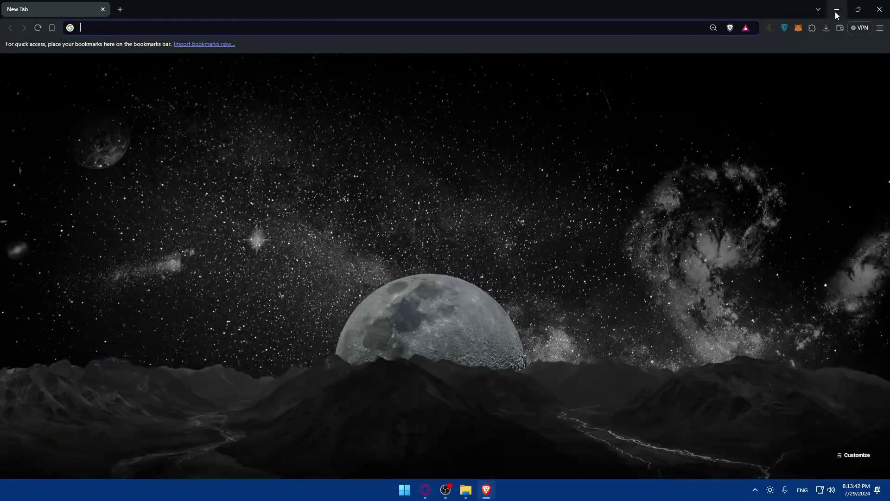
pyautogui.hotkey('ctrl', 'w')
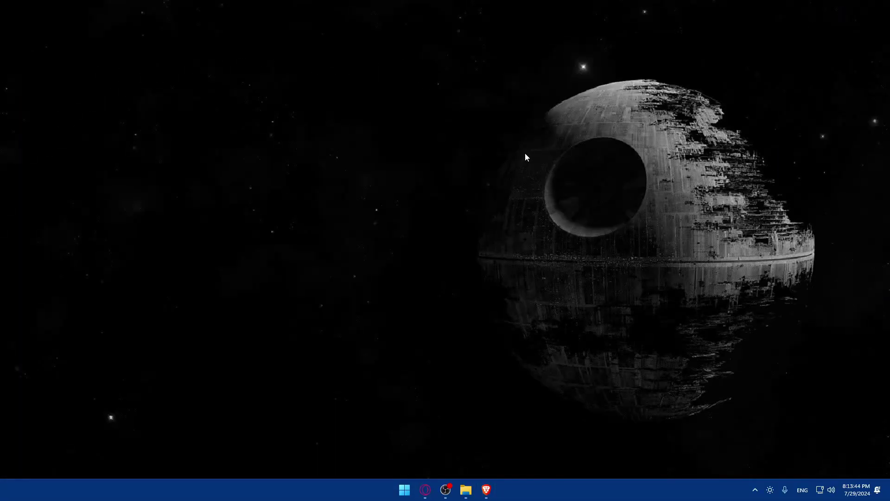